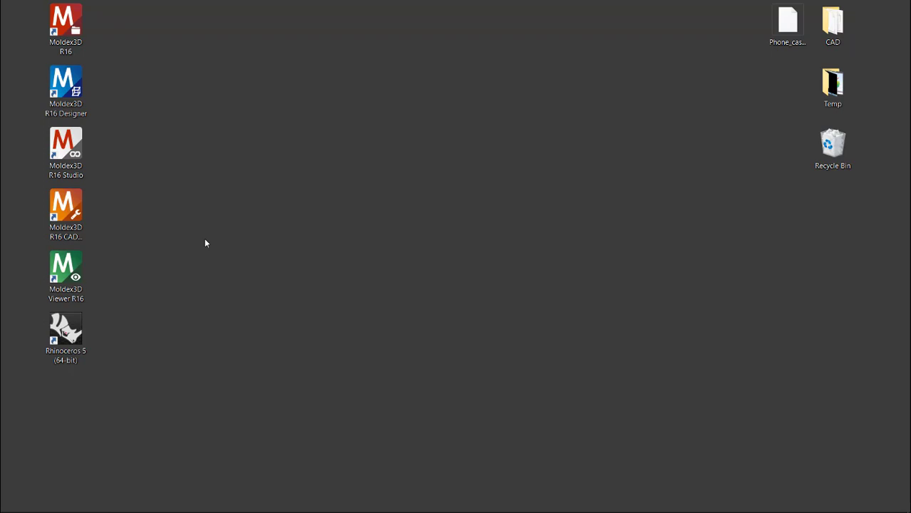
Step: Launch Moldex3D R16 Studio from its desktop shortcut
left_click(66, 146)
left_click(185, 164)
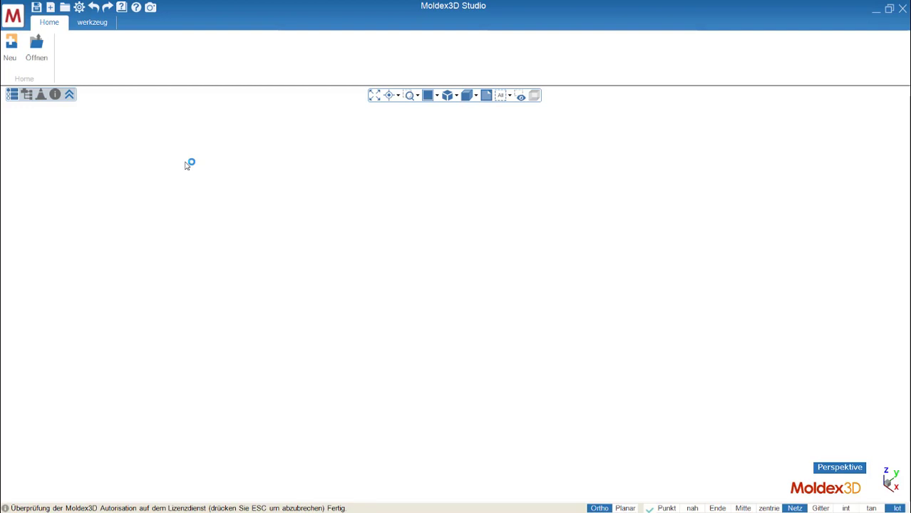
Step: Create the project MDXProject20180824 on the Desktop, keeping the default name and location
left_click(11, 45)
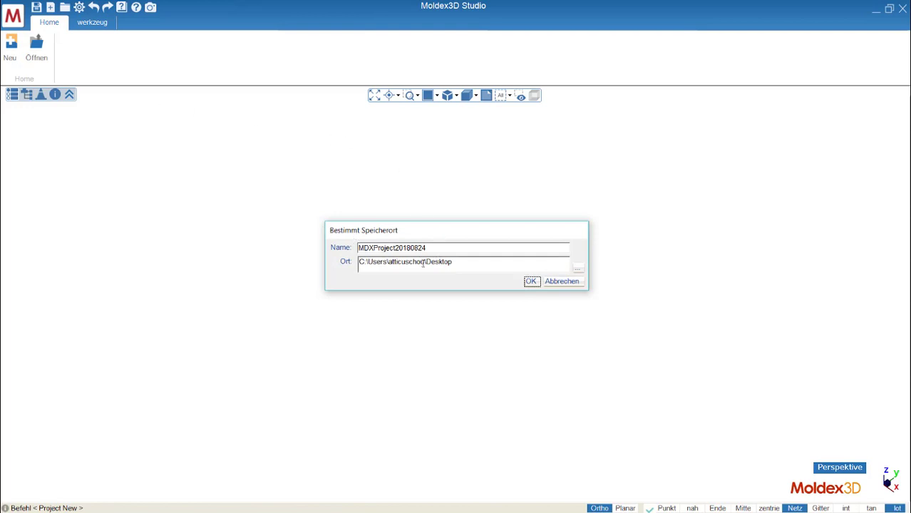
left_click(531, 282)
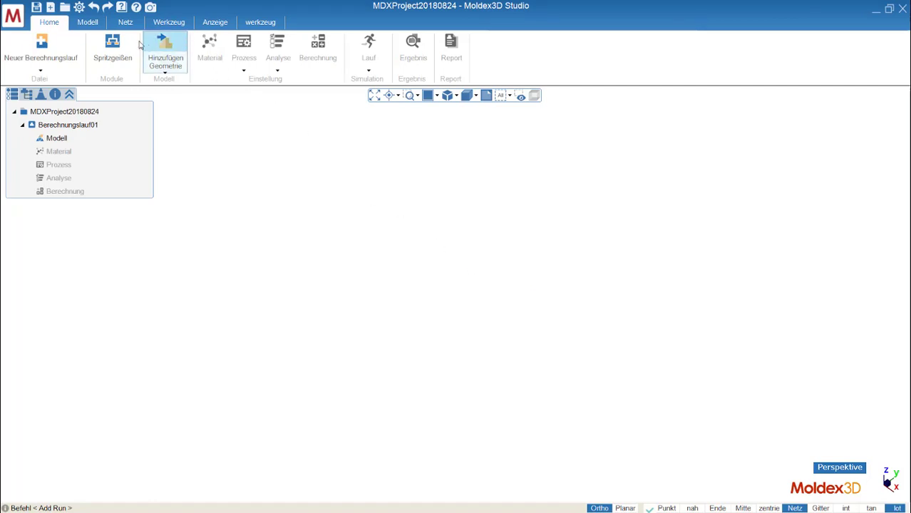
Step: Browse the Modell and Netz tabs, return to Modell, and start adding geometry
left_click(88, 24)
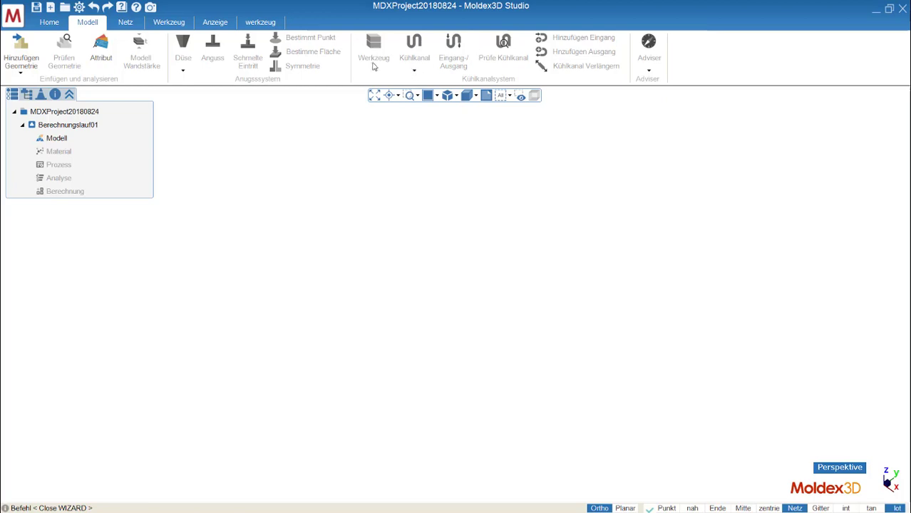
left_click(125, 22)
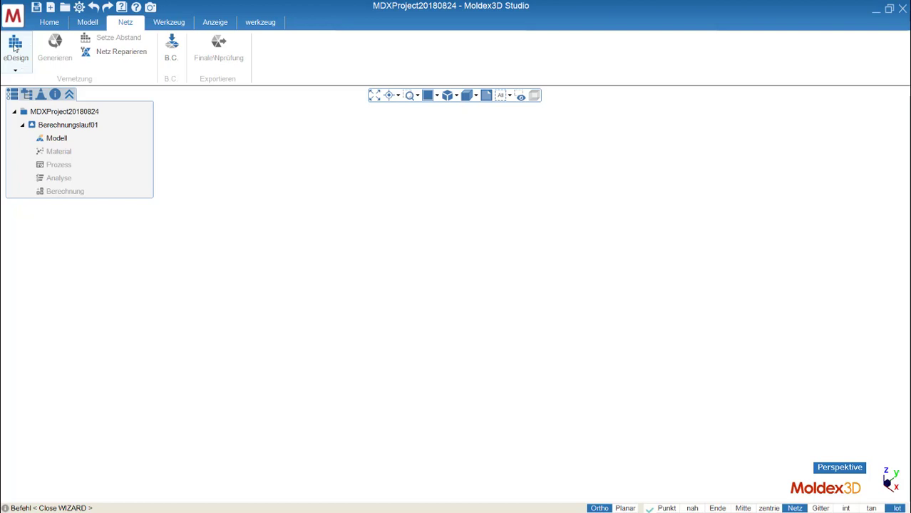
left_click(86, 22)
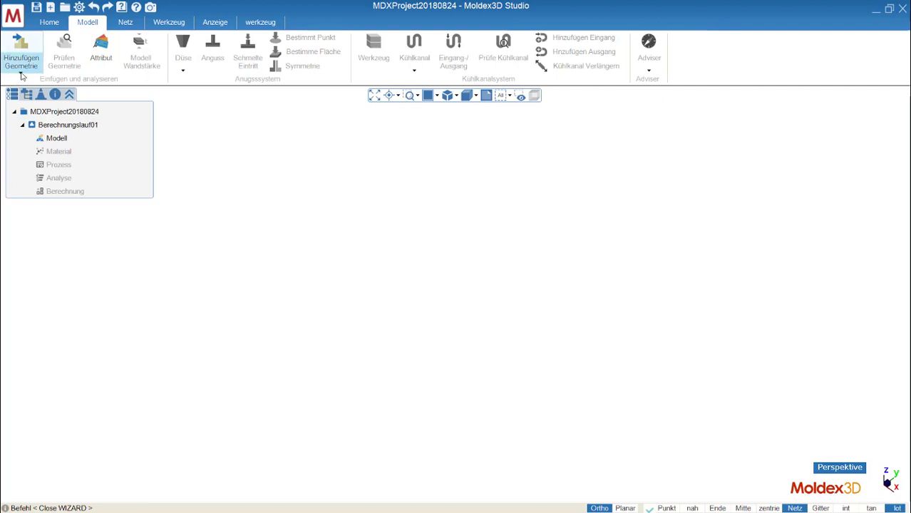
left_click(21, 76)
Step: Import Phone_case01.stl from the Desktop with Millimeter (mm) units
left_click(32, 91)
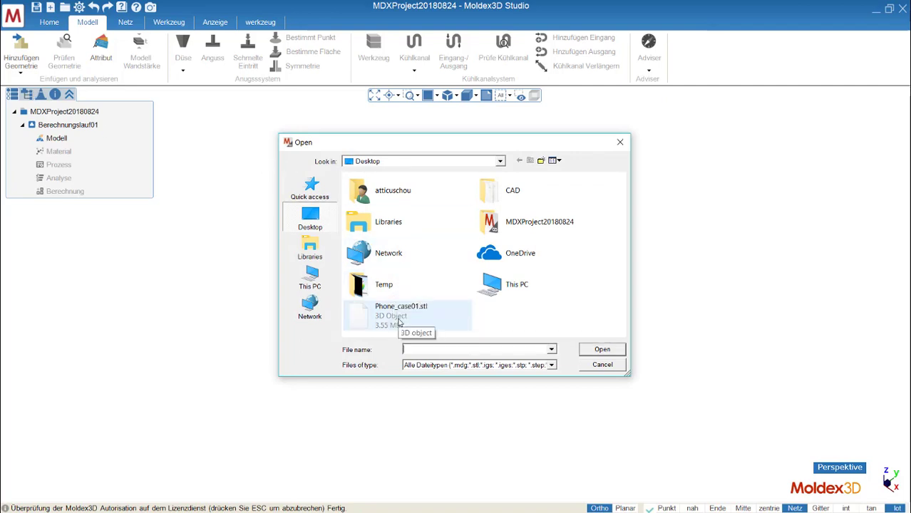
left_click(510, 365)
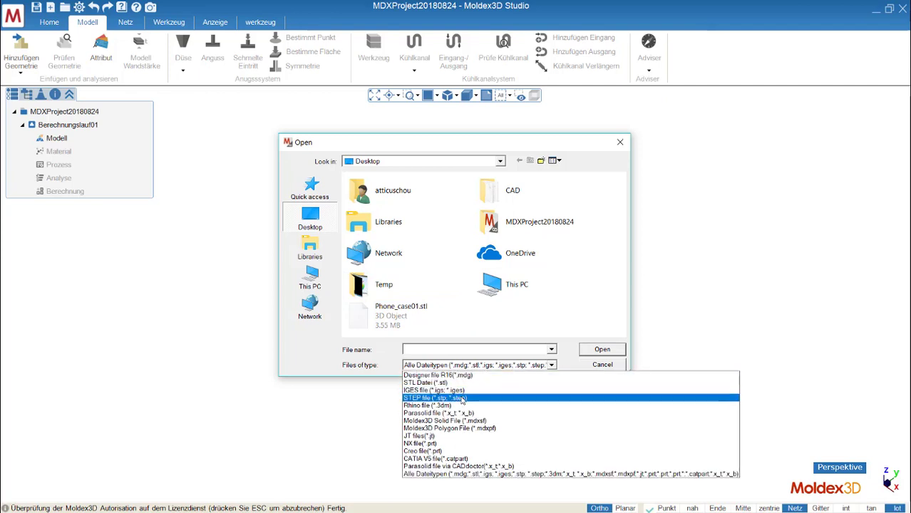
left_click(463, 473)
double_click(377, 316)
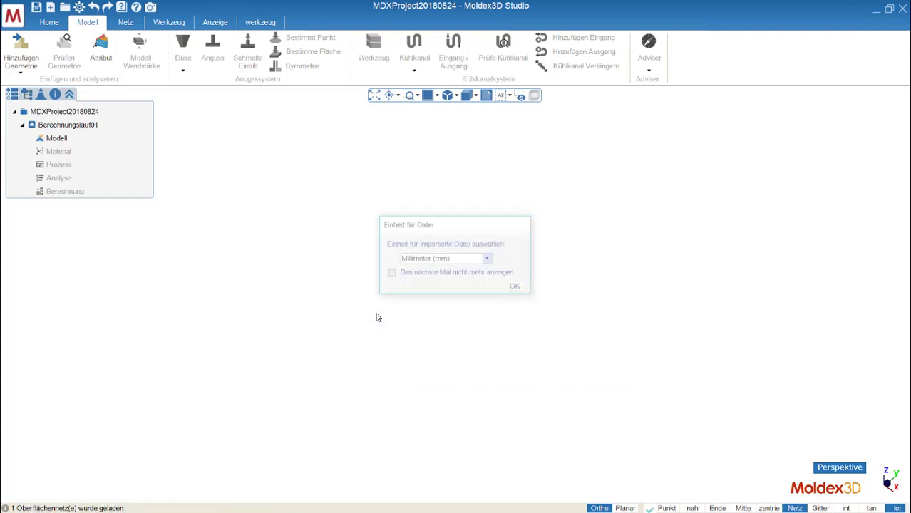
left_click(516, 286)
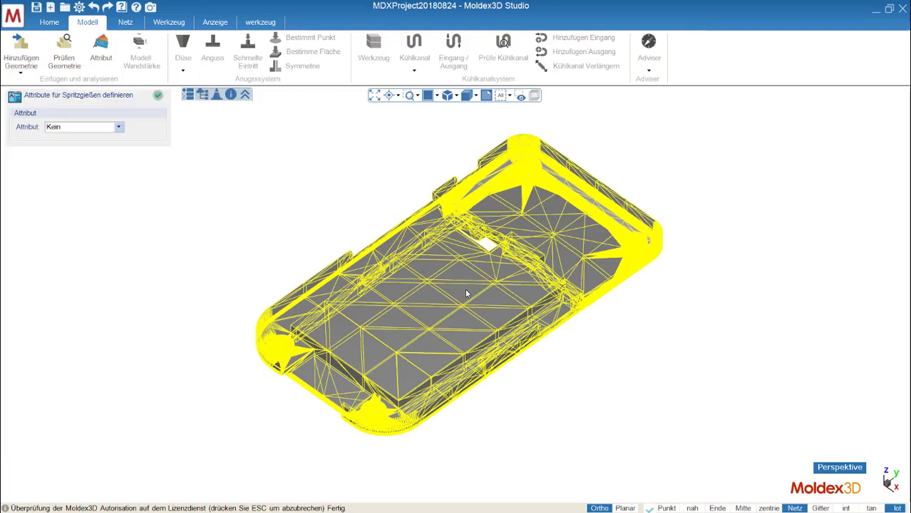
Step: Set the phone case's attribute from Kein to Kavität and view it from near top-down
left_click(100, 127)
left_click(78, 147)
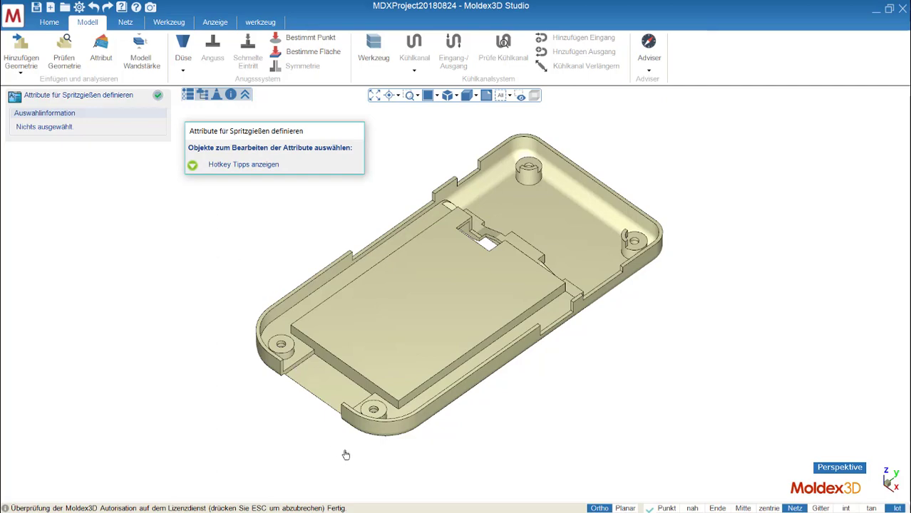
mouse_move(346, 454)
middle_mouse_down()
mouse_move(188, 406)
mouse_move(319, 436)
mouse_move(229, 240)
mouse_move(484, 285)
mouse_move(439, 128)
middle_mouse_up()
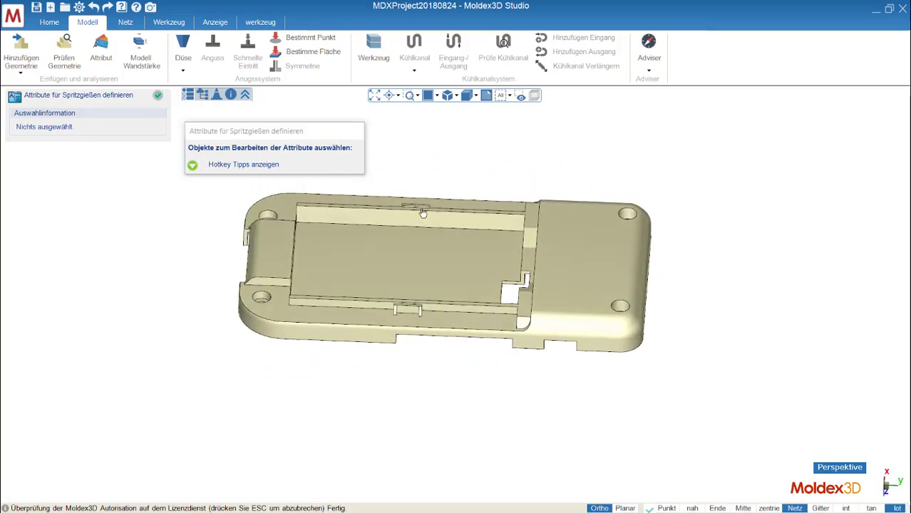
middle_click_drag(423, 212, 401, 258, "ctrl")
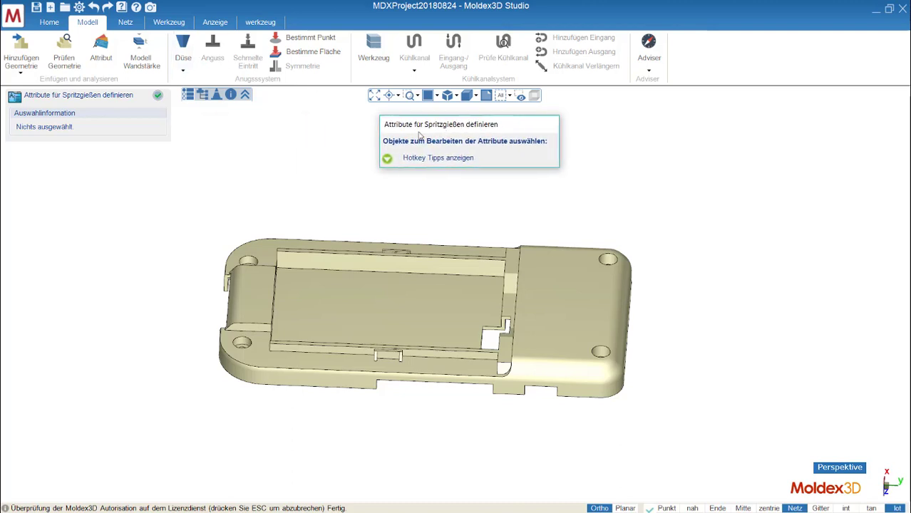
left_click(184, 70)
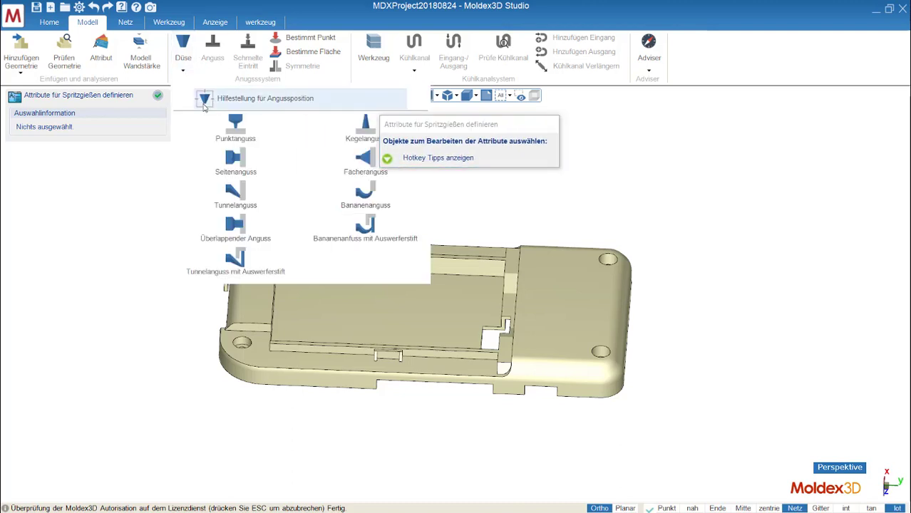
Step: Place a Punktanguss pin-point gate near the phone case's right end, beside the corner hole
left_click(235, 127)
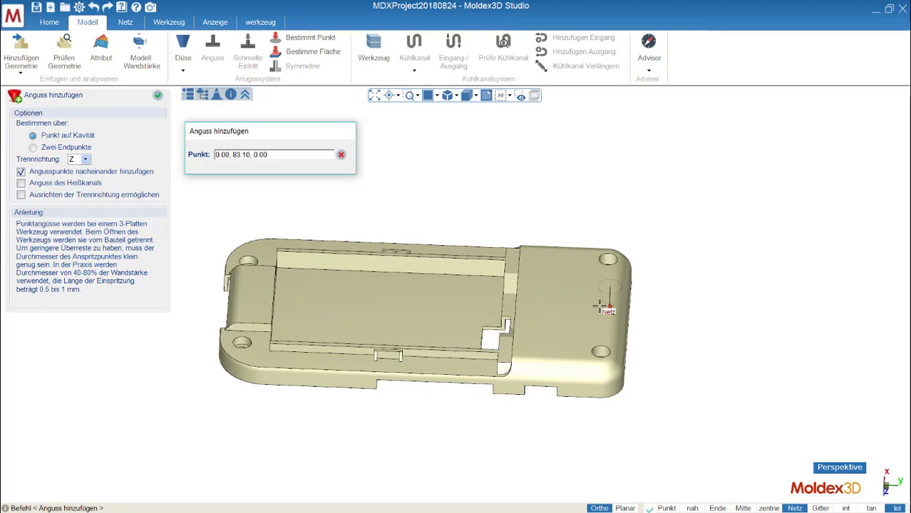
left_click(602, 305)
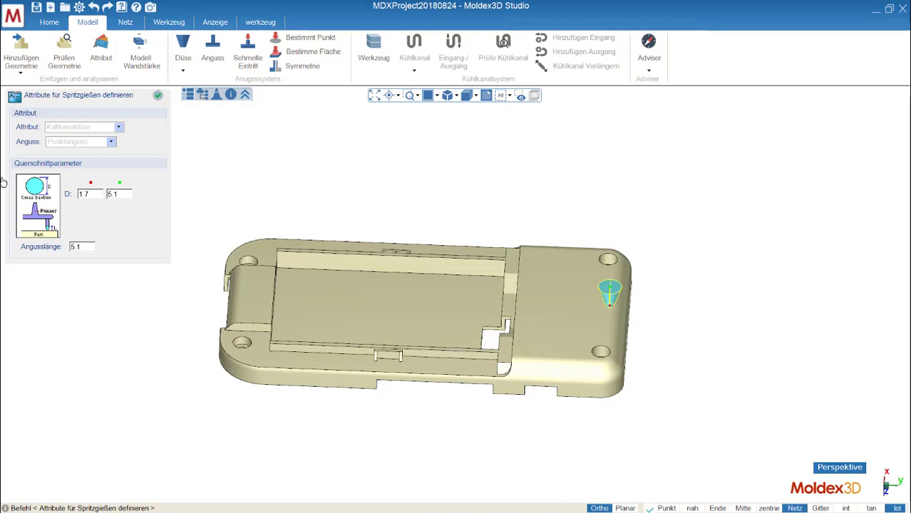
double_click(77, 246)
double_click(84, 194)
left_click(158, 95)
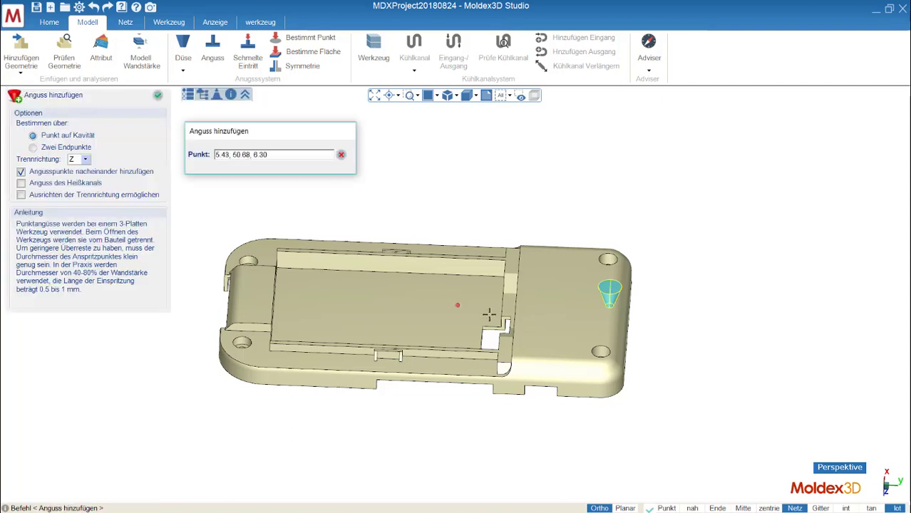
middle_click_drag(518, 325, 535, 333)
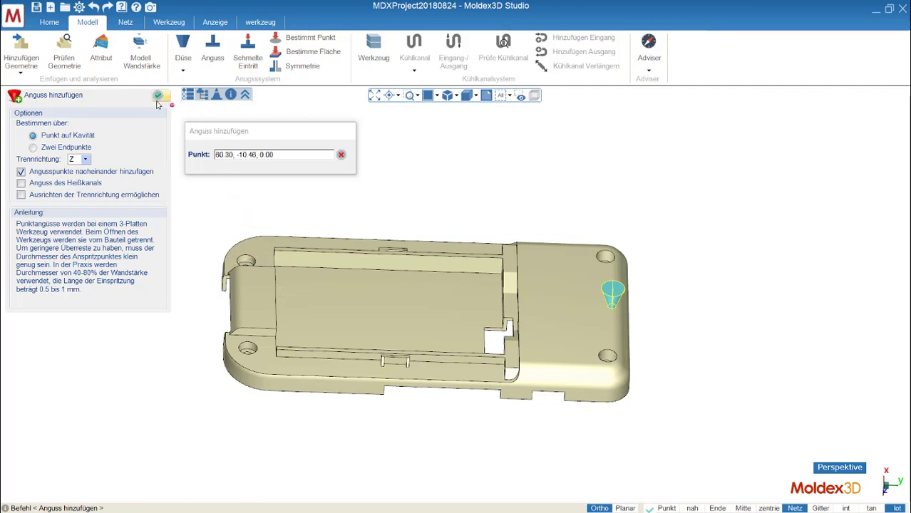
left_click(158, 95)
middle_click_drag(334, 227, 416, 245)
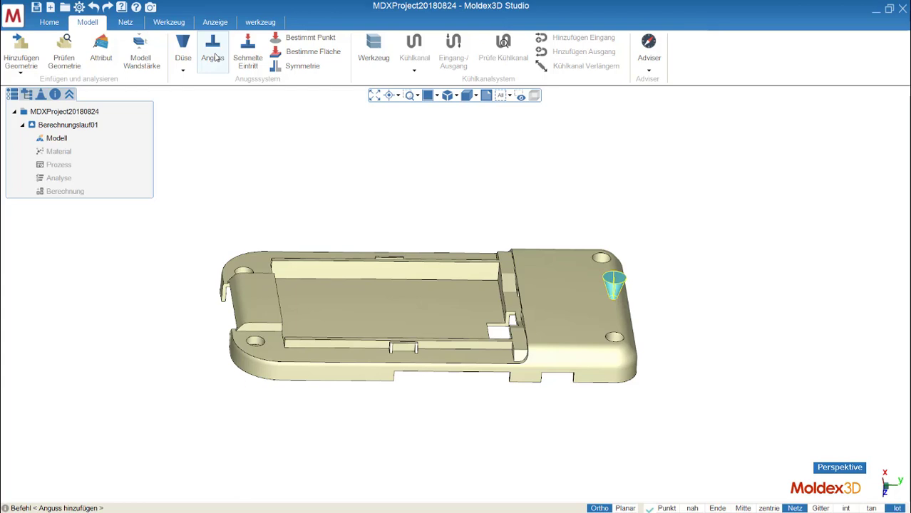
Step: Build a tapered sprue with +Z parting direction, D1 5.100, D2 3.100, height 31.450
left_click(216, 57)
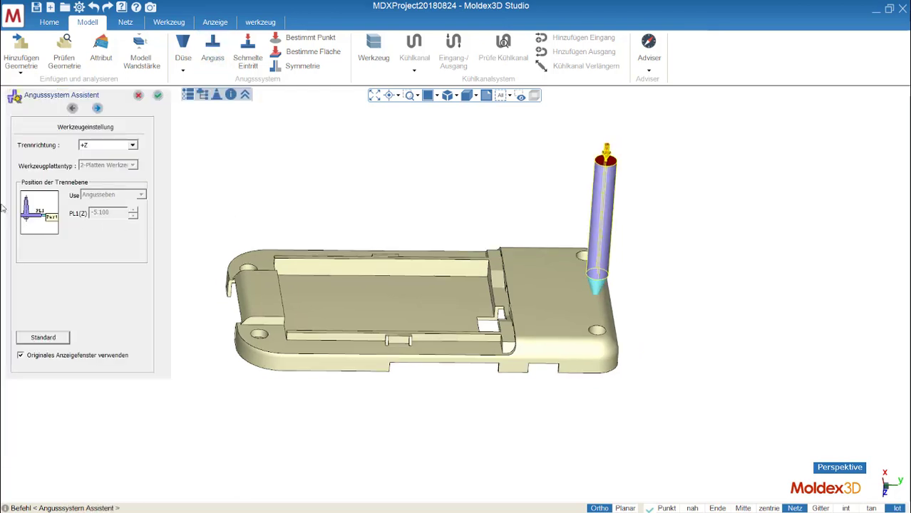
left_click(117, 143)
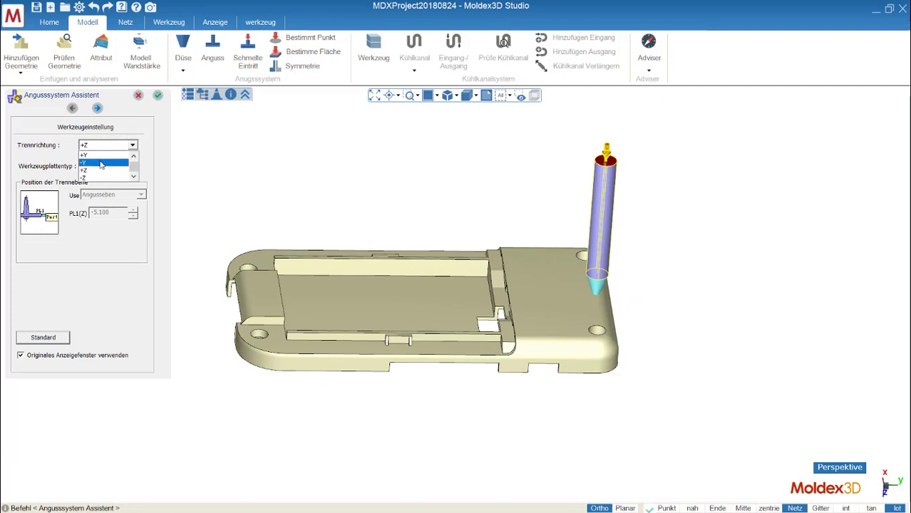
left_click(101, 167)
left_click(105, 149)
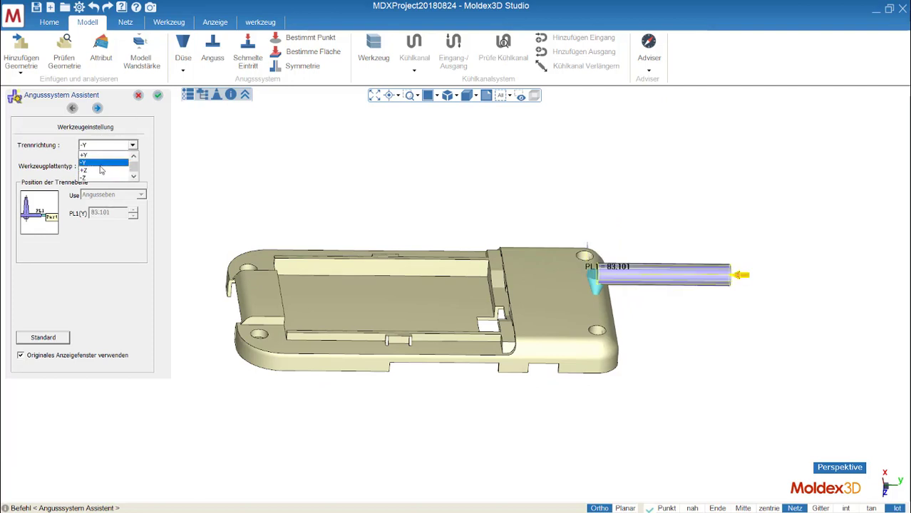
left_click(100, 171)
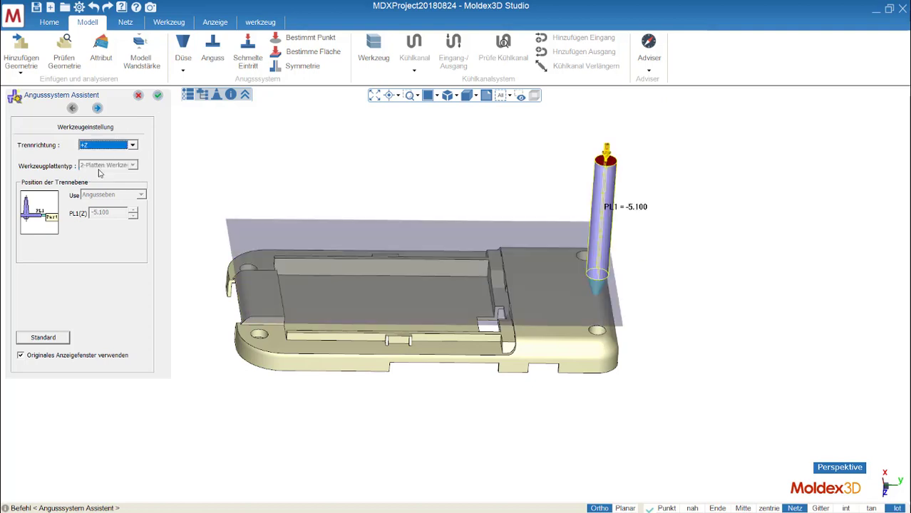
left_click(100, 109)
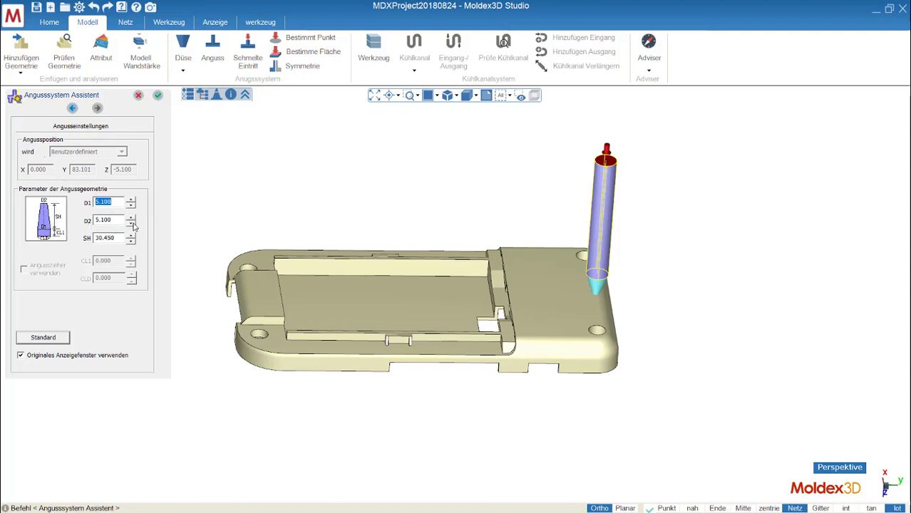
left_click(131, 223)
left_click(131, 224)
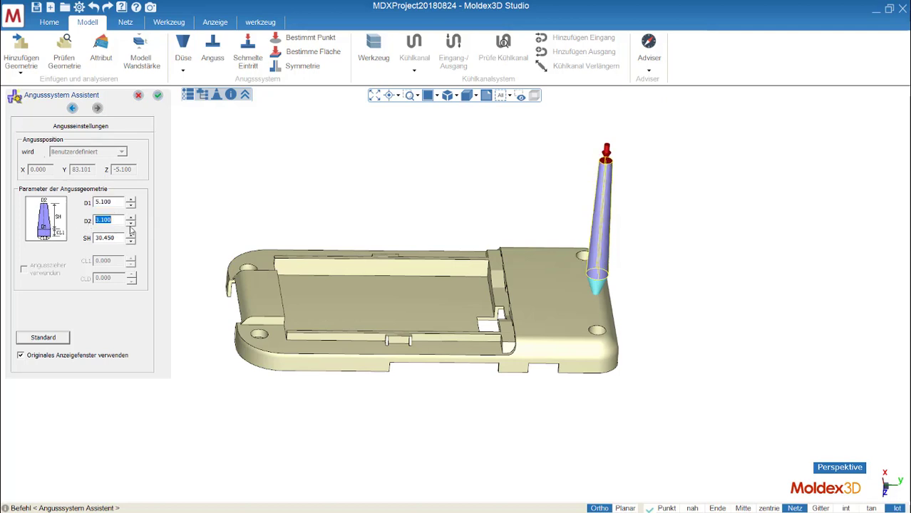
left_click(132, 235)
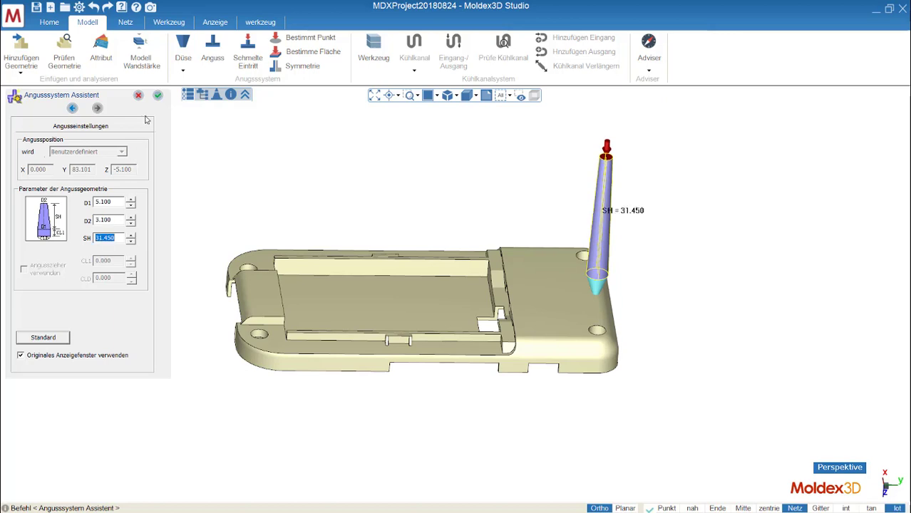
left_click(158, 96)
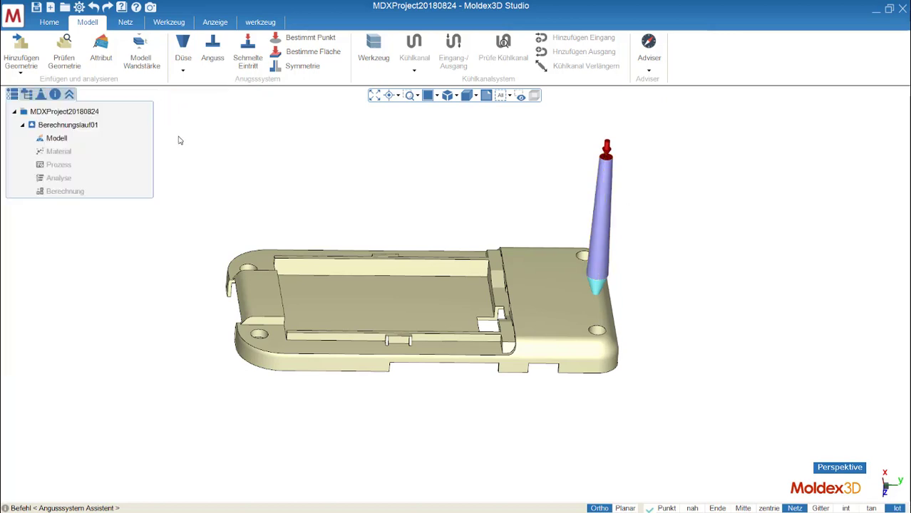
mouse_move(348, 247)
middle_mouse_down()
mouse_move(363, 229)
mouse_move(296, 245)
middle_mouse_up()
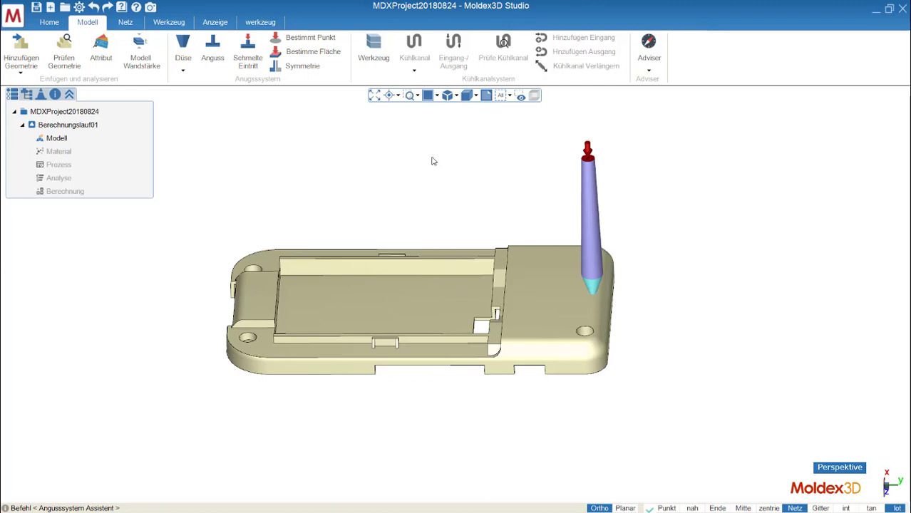
Step: Add a 187 × 187 mold block and preview four X-direction 7 mm cooling channels
left_click(366, 45)
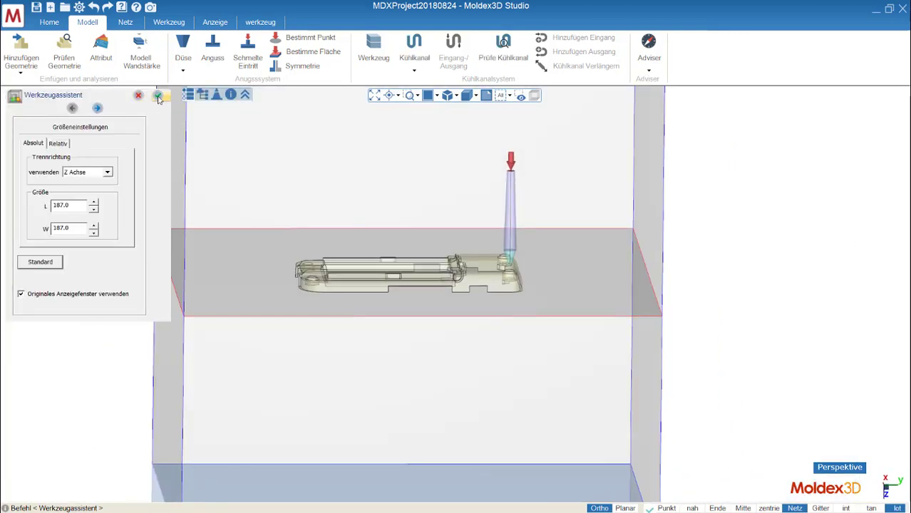
left_click(157, 95)
left_click(414, 57)
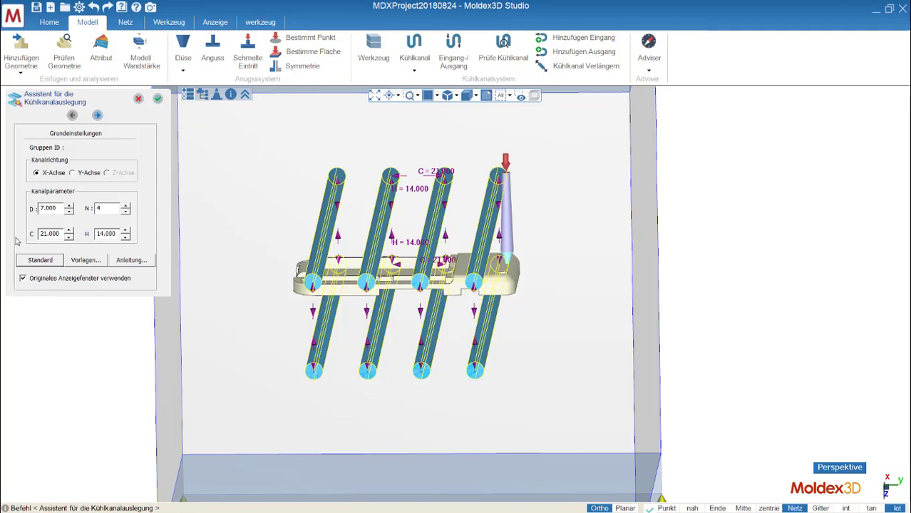
Step: Reduce the cooling channel count from 4 to 3 and create them above and below the part
left_click(117, 212)
left_click(125, 212)
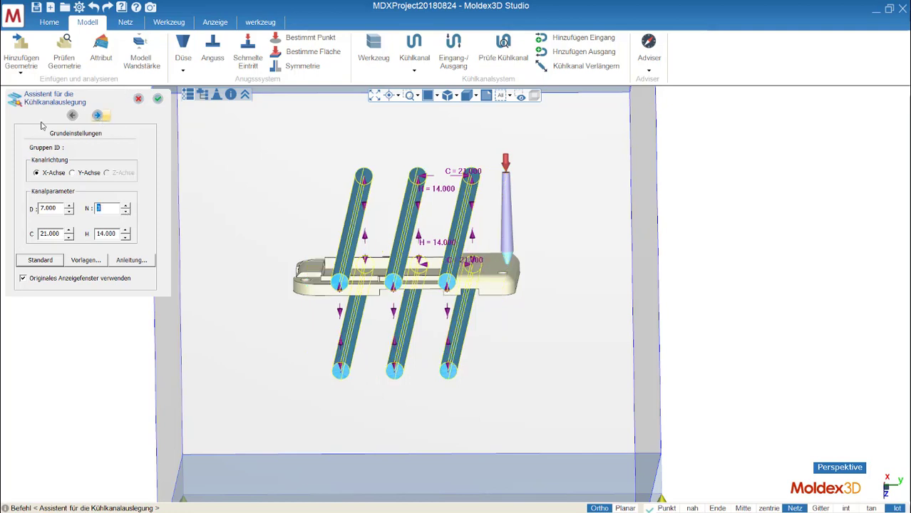
left_click(98, 115)
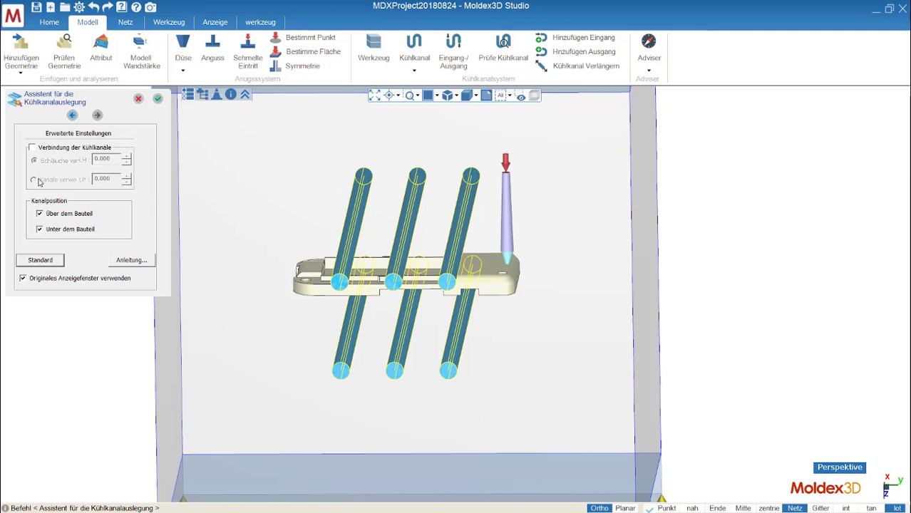
left_click(159, 97)
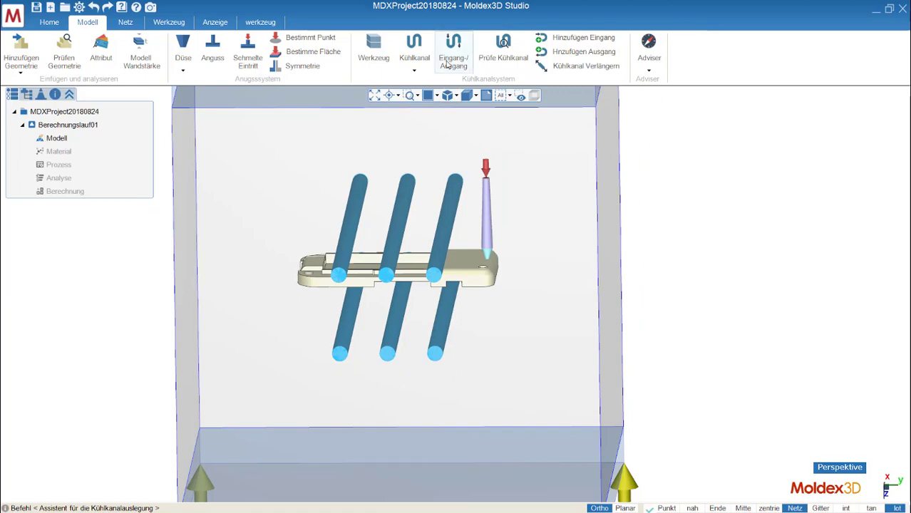
Step: Add the twelve channel inlets and outlets, then run the cooling channel check until it reports OK
left_click(448, 65)
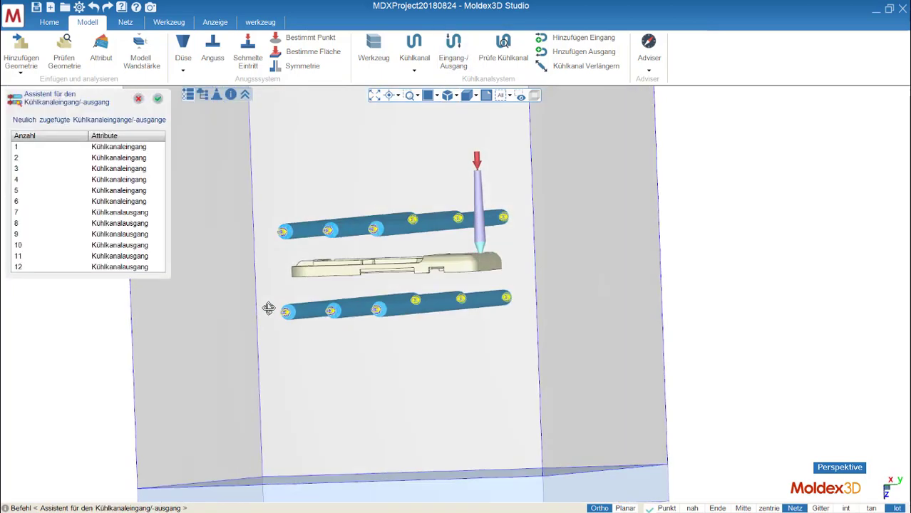
left_click(157, 98)
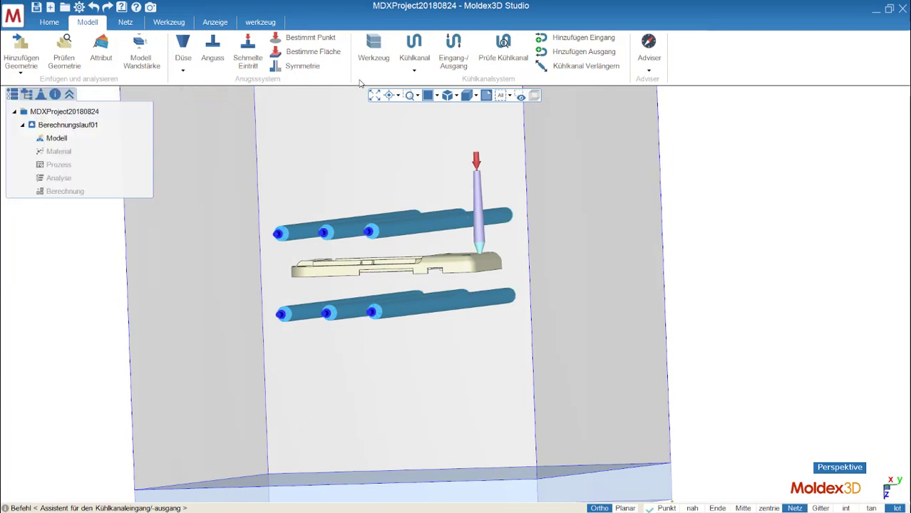
left_click(495, 67)
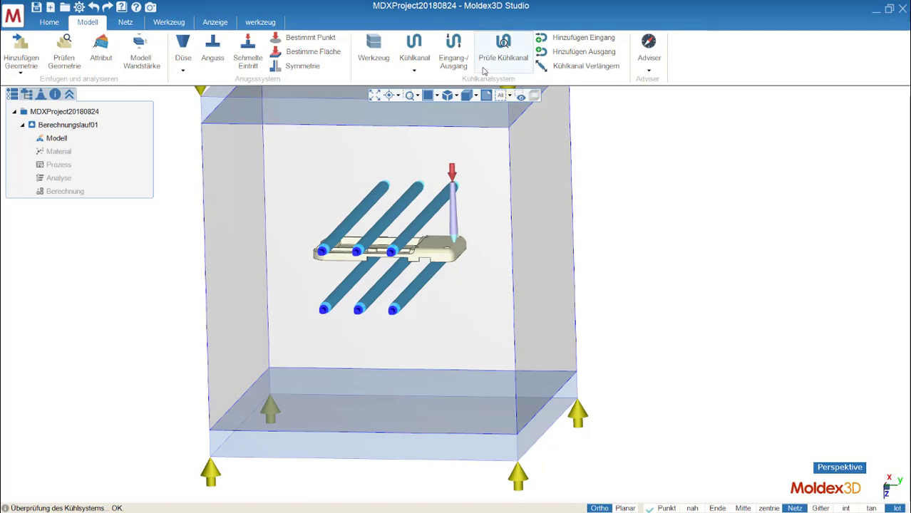
left_click(496, 44)
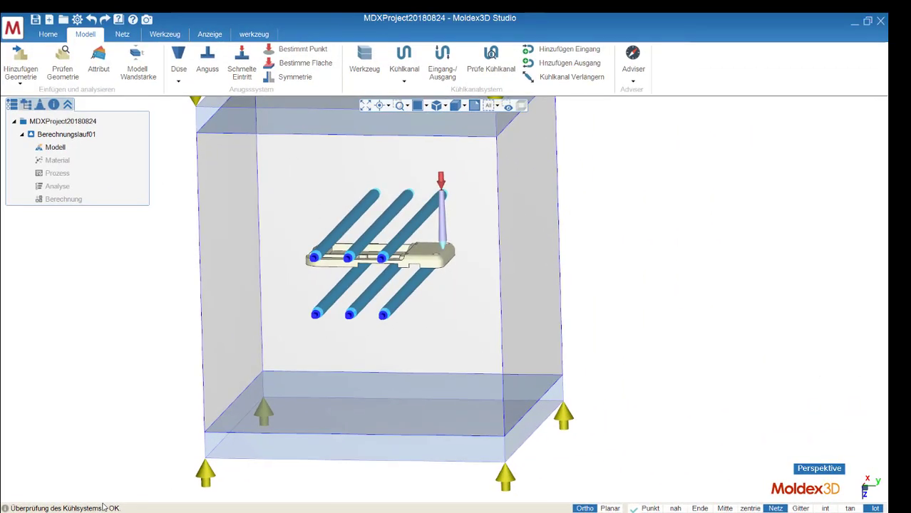
Step: Generate the mold mesh at accuracy level 2 and pass the final check to produce Phone_case01.mde
left_click(121, 34)
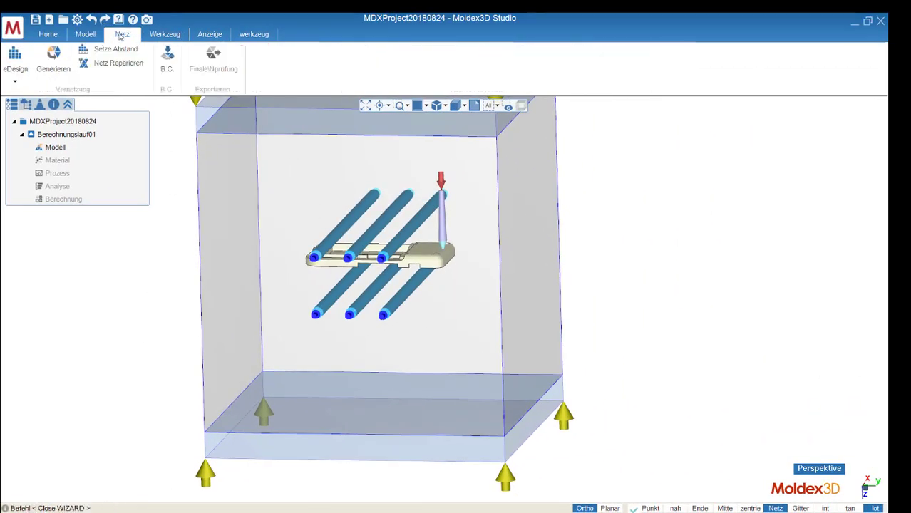
left_click(58, 62)
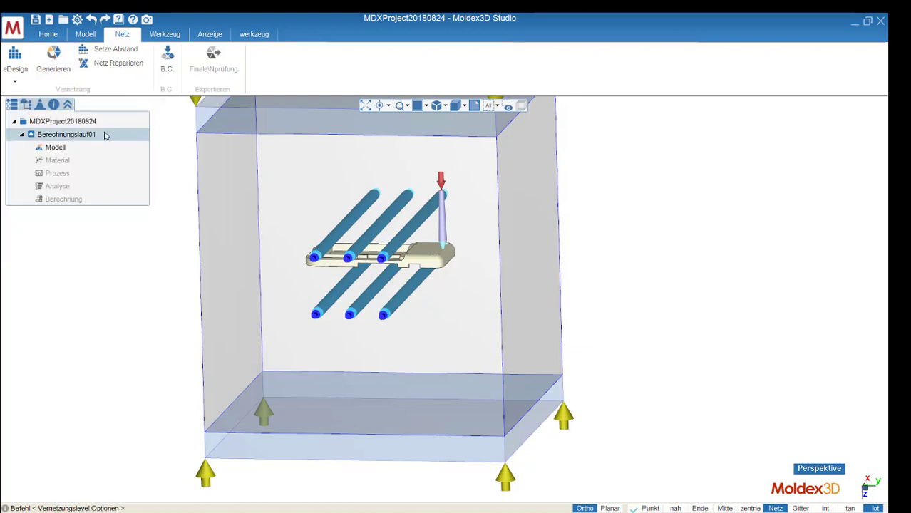
left_click(58, 65)
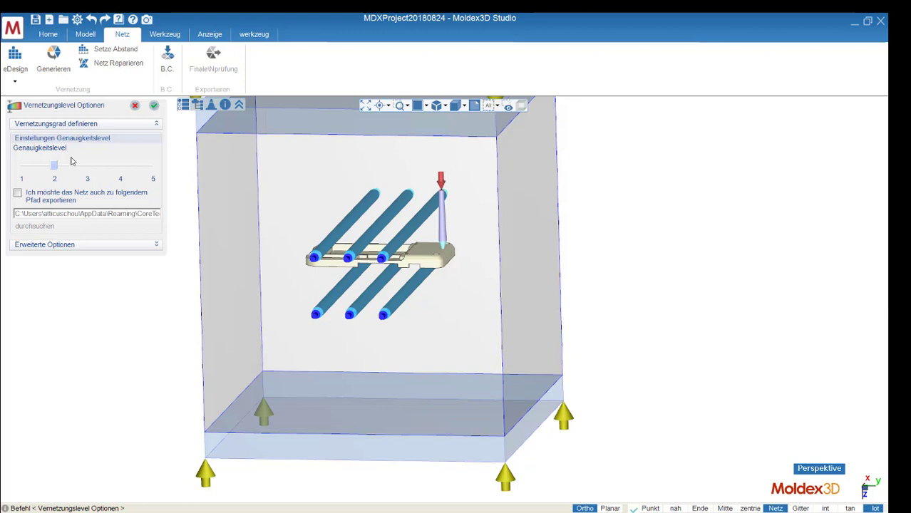
left_click(80, 171)
left_click(58, 169)
left_click(154, 106)
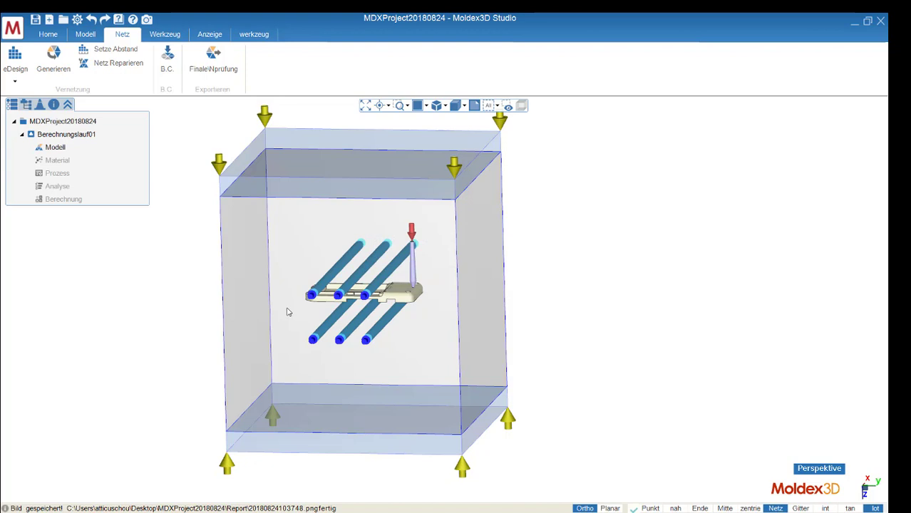
left_click(228, 56)
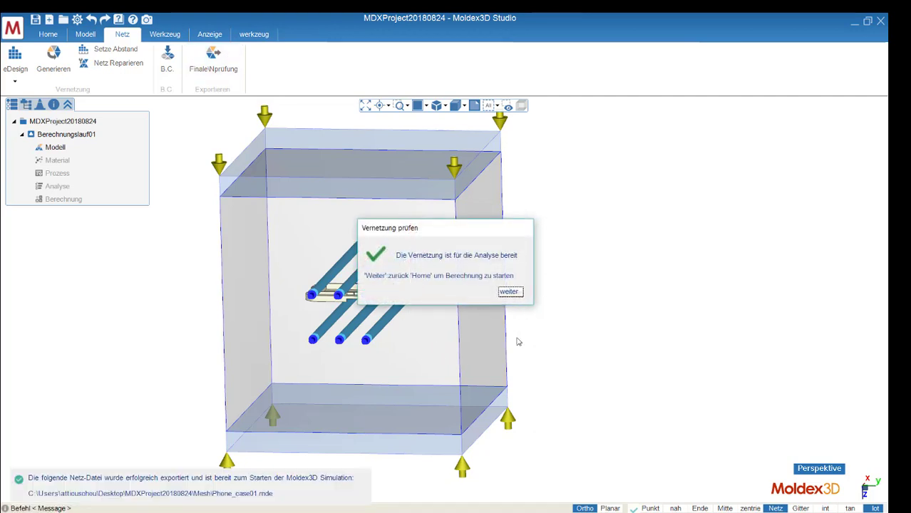
left_click(510, 291)
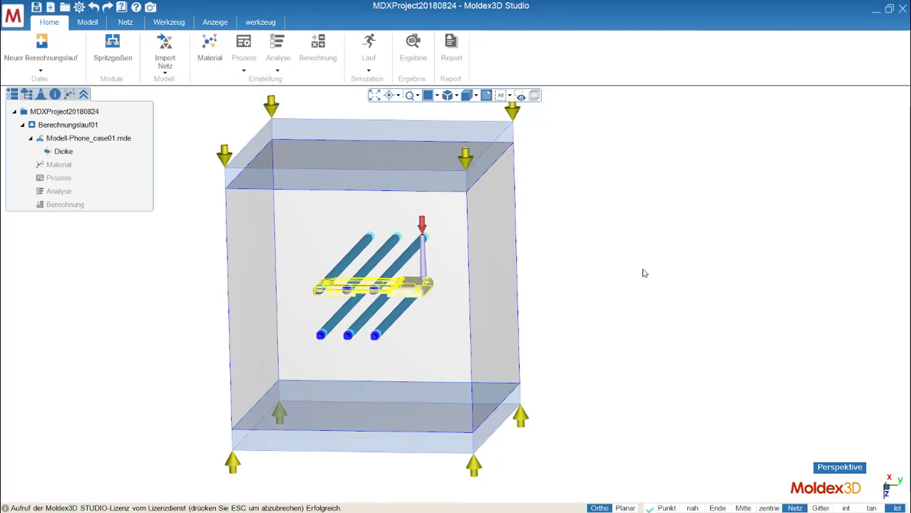
Step: Open the Moldex3D material database from the Kavität material list
left_click(211, 49)
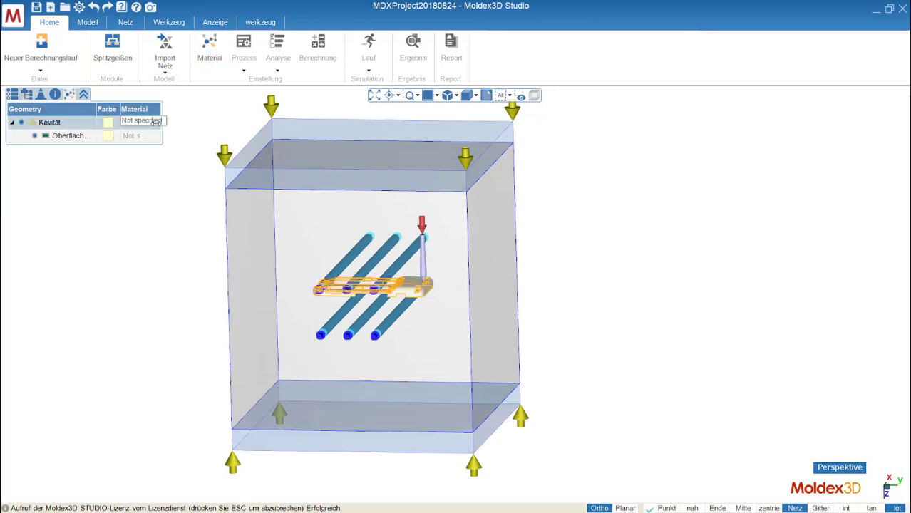
left_click(157, 122)
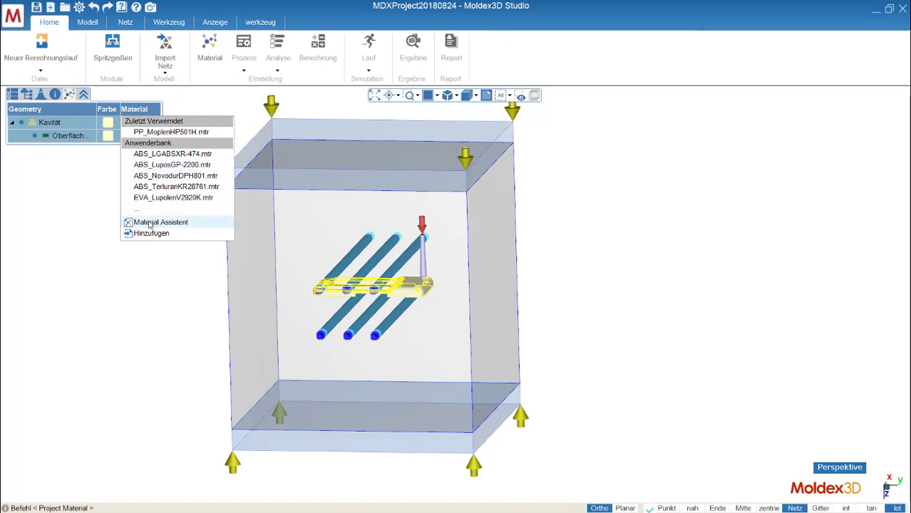
left_click(150, 222)
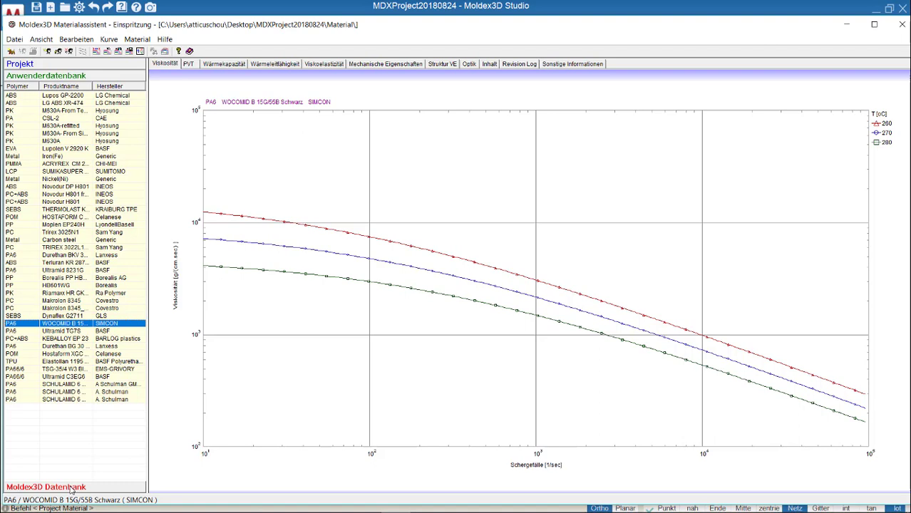
left_click(70, 488)
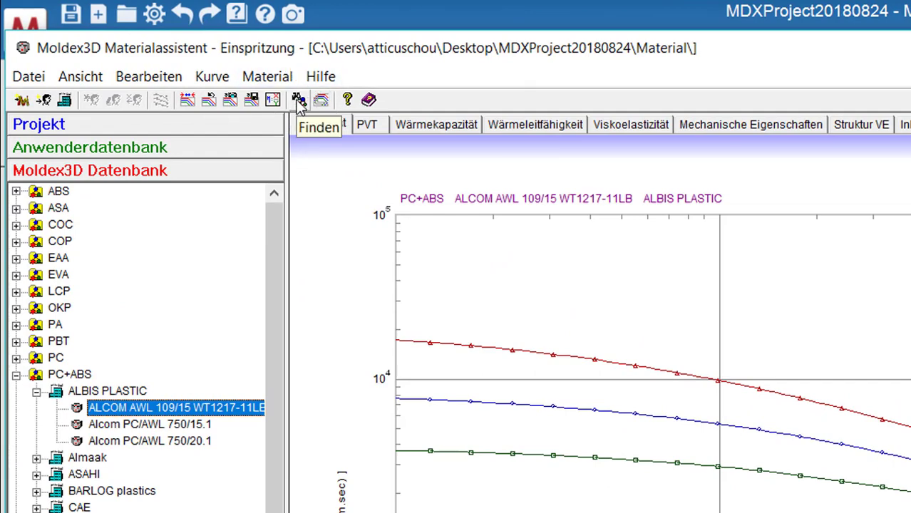
left_click(298, 100)
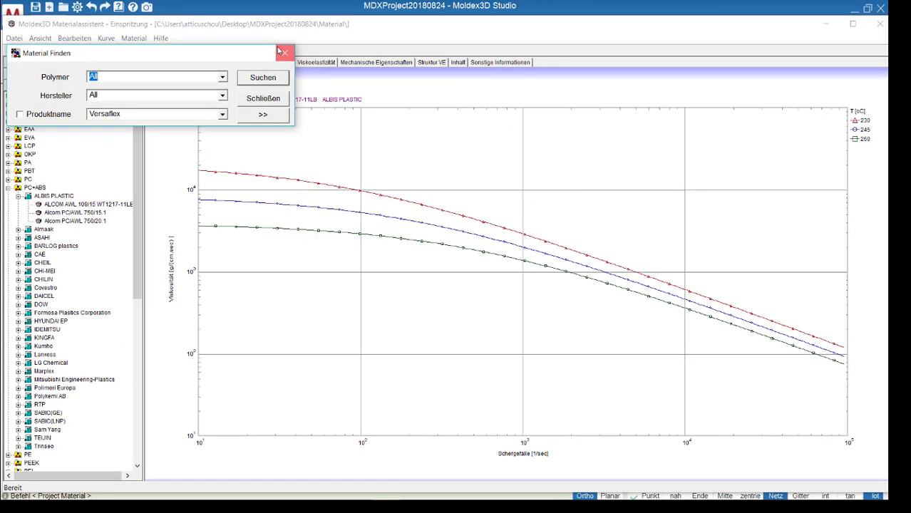
left_click(283, 52)
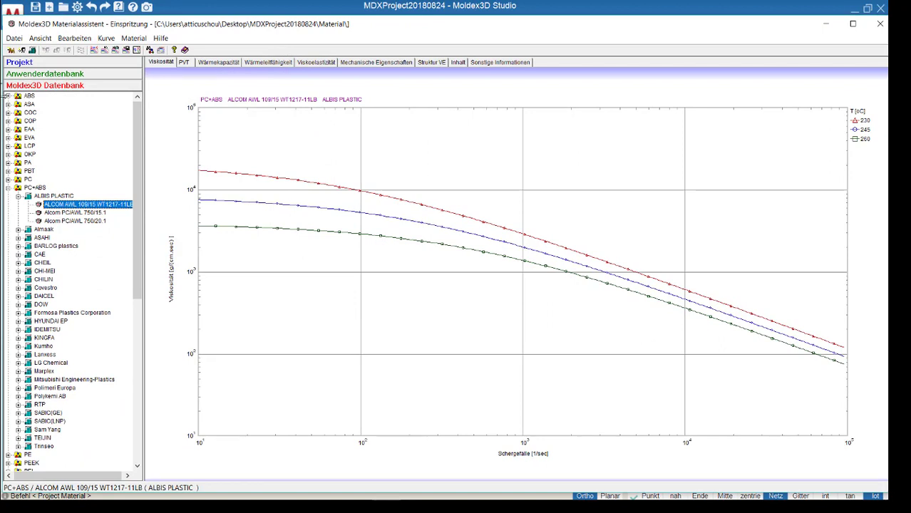
Step: Add ABS POLYFLAM RABS 90000 UV5 to the project without saving it to the user database
left_click(7, 96)
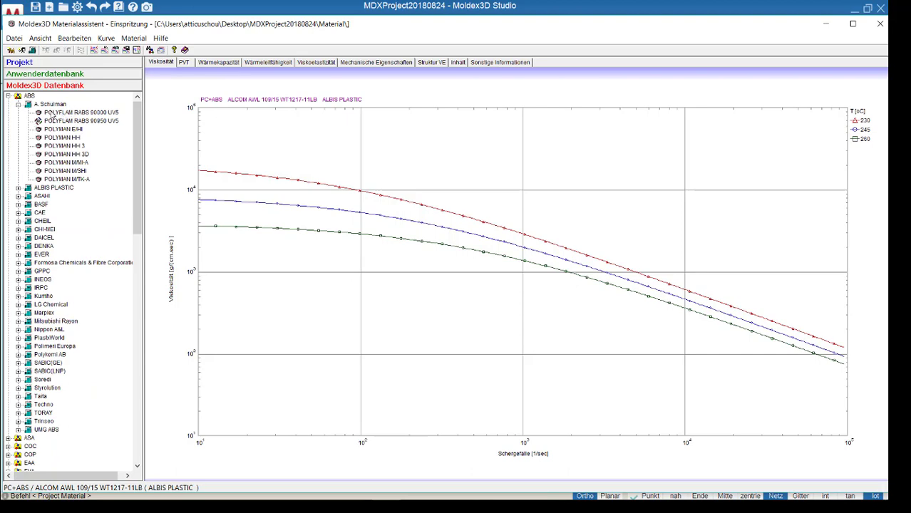
left_click(51, 114)
double_click(51, 114)
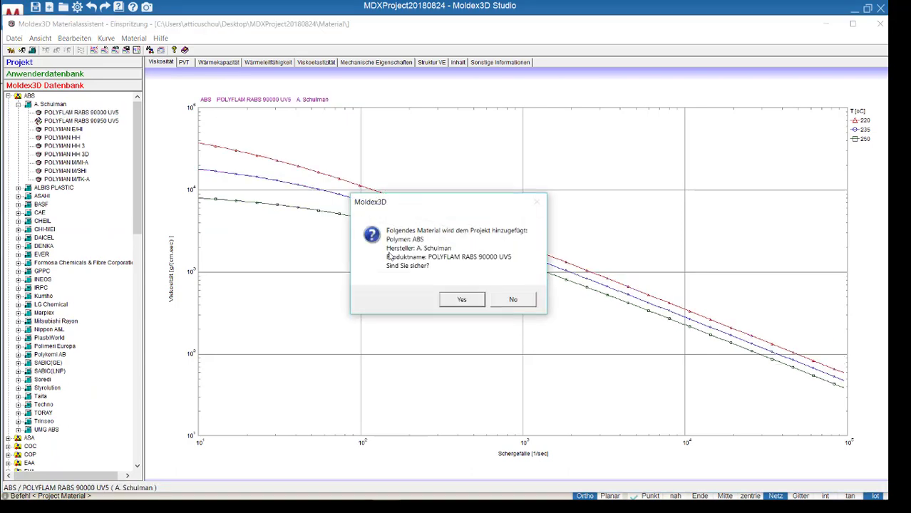
left_click(475, 299)
left_click(518, 328)
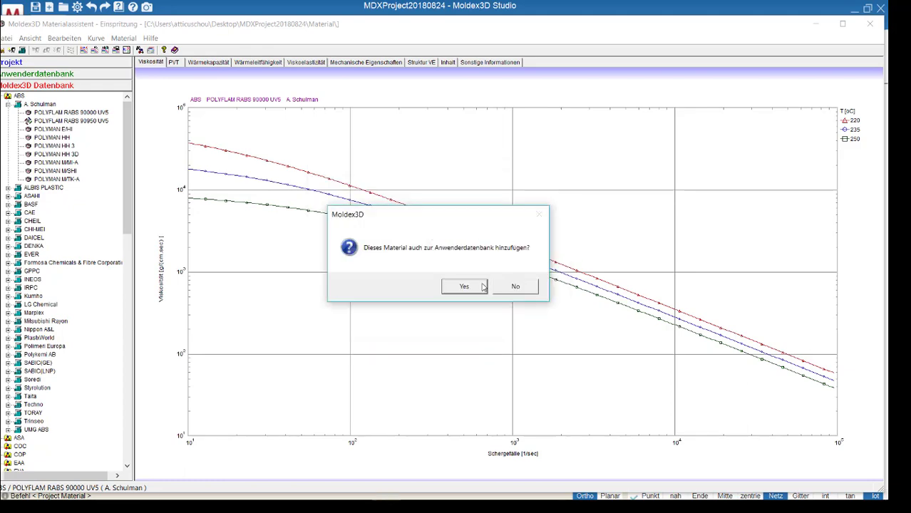
left_click(513, 286)
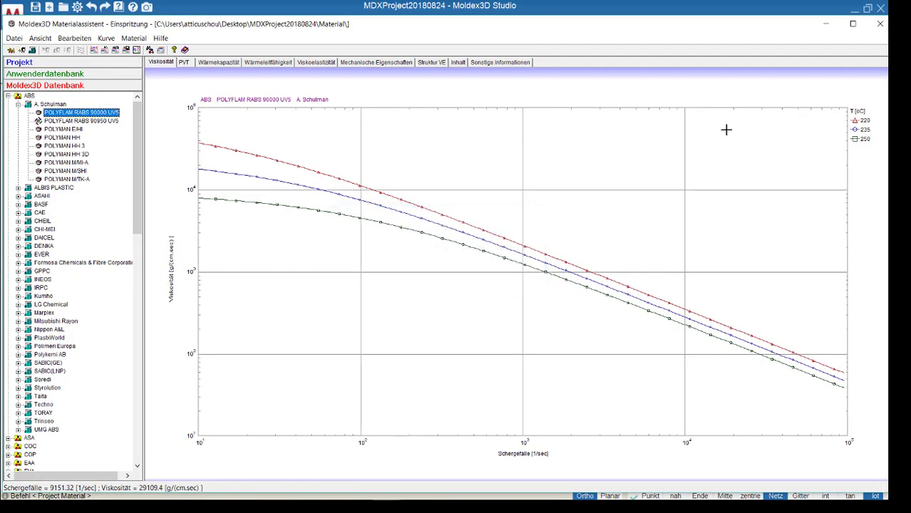
left_click(879, 24)
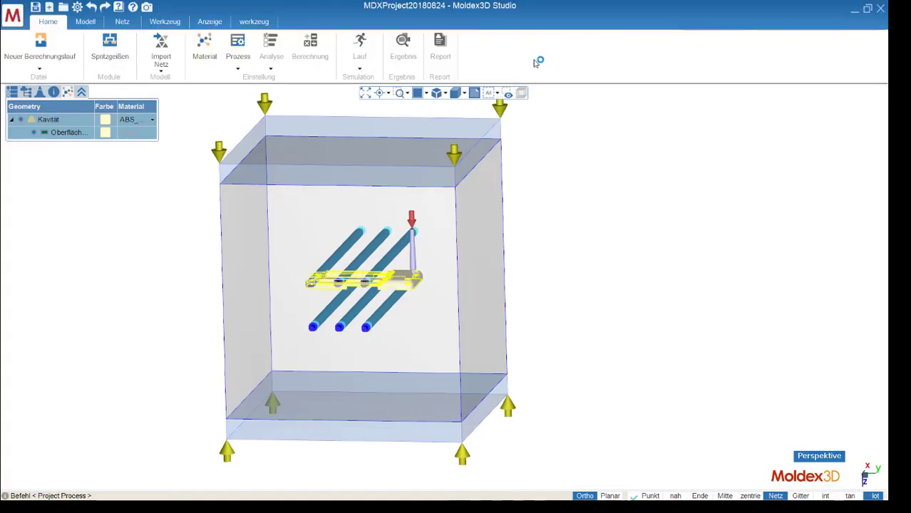
Step: Open the process conditions wizard and review the filling, packing and cooling values
left_click(310, 50)
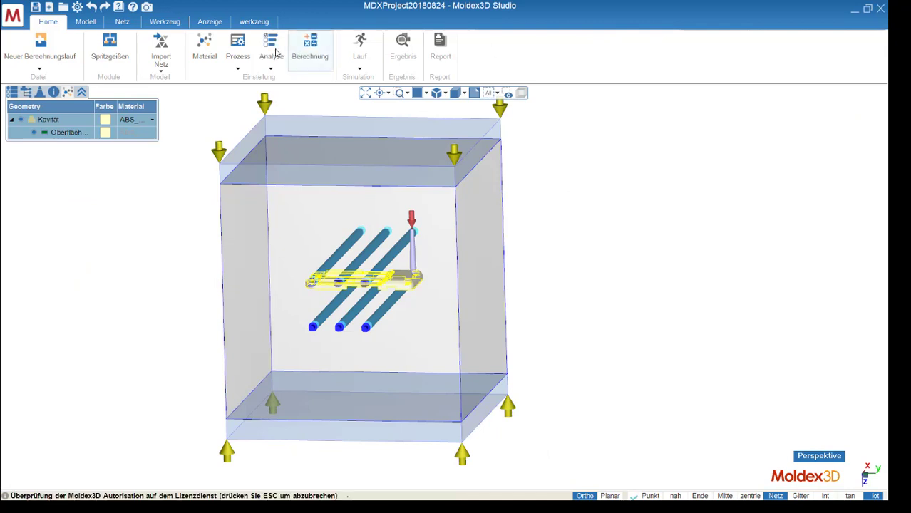
left_click(244, 72)
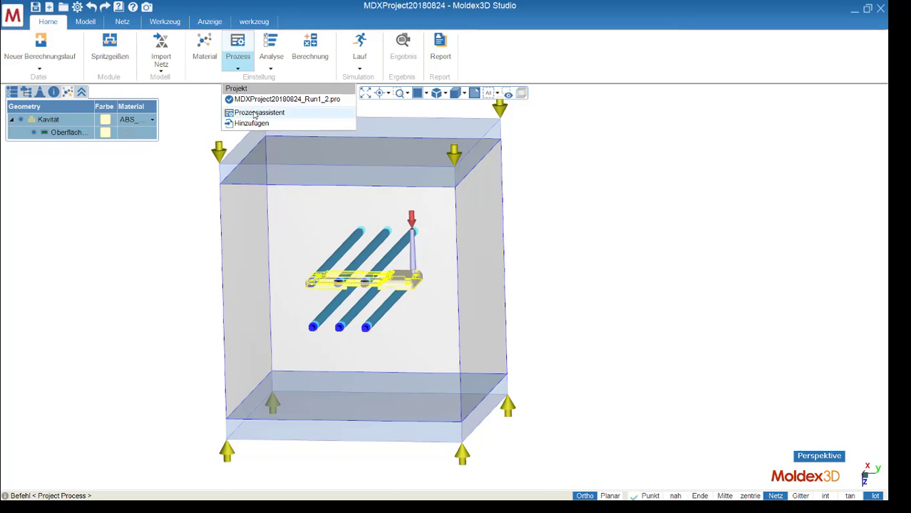
left_click(252, 119)
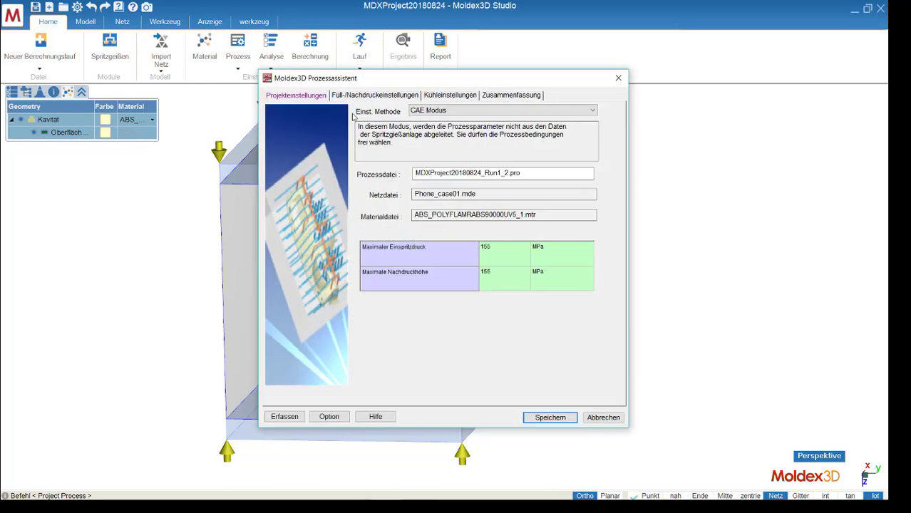
left_click(374, 95)
double_click(421, 119)
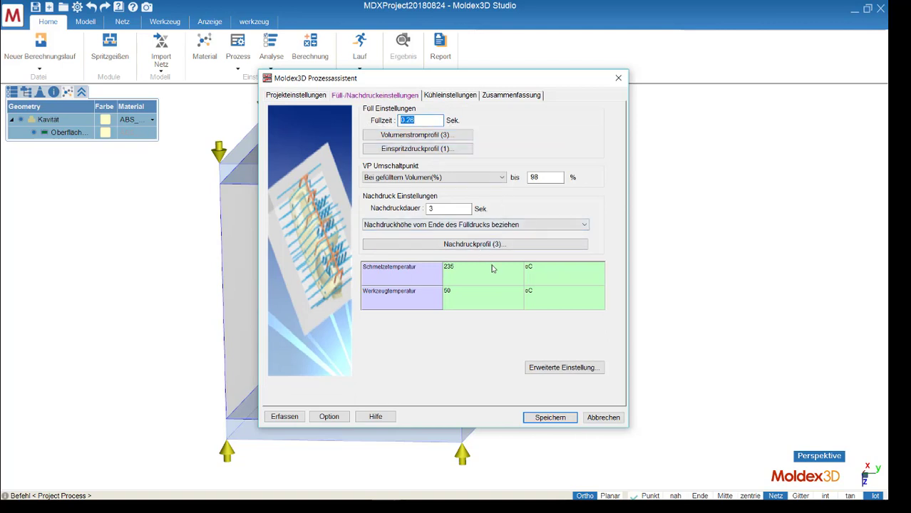
double_click(458, 208)
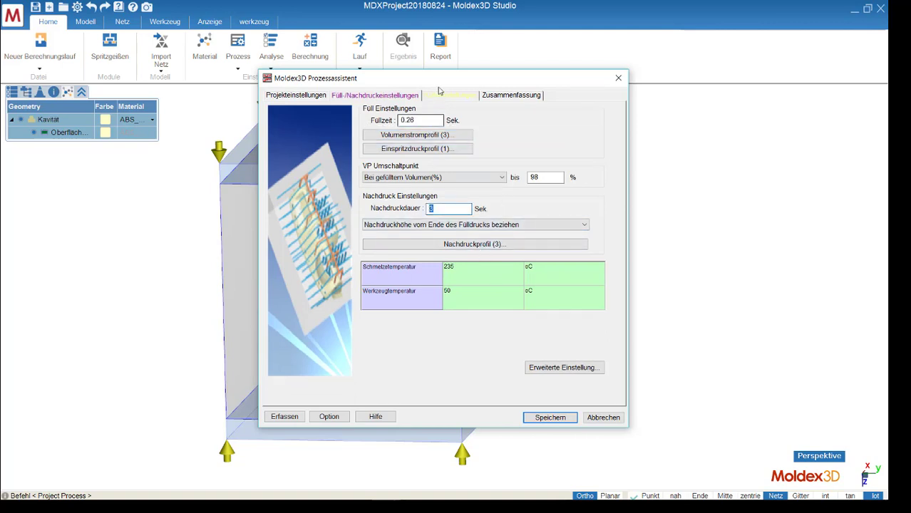
left_click(437, 99)
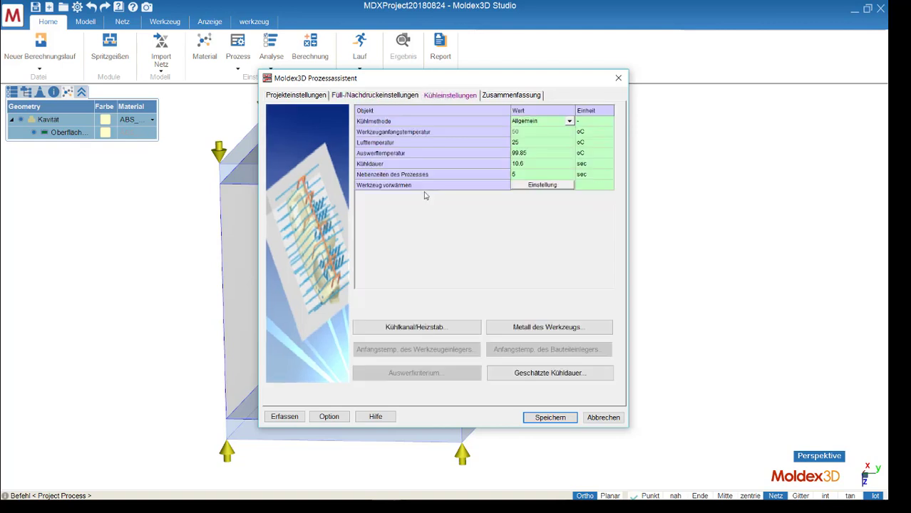
left_click(521, 143)
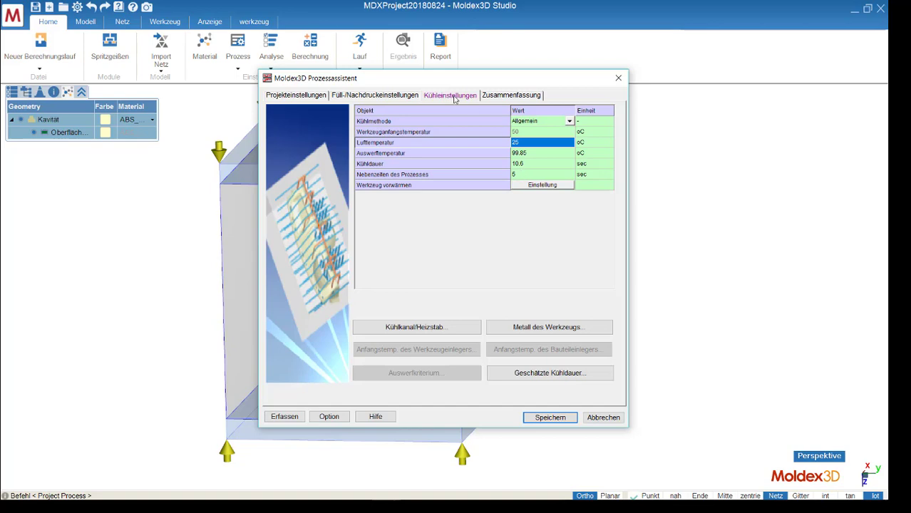
Step: Change the mold metal from P20 to Aluminum_2014 in the advanced cooling settings
left_click(409, 325)
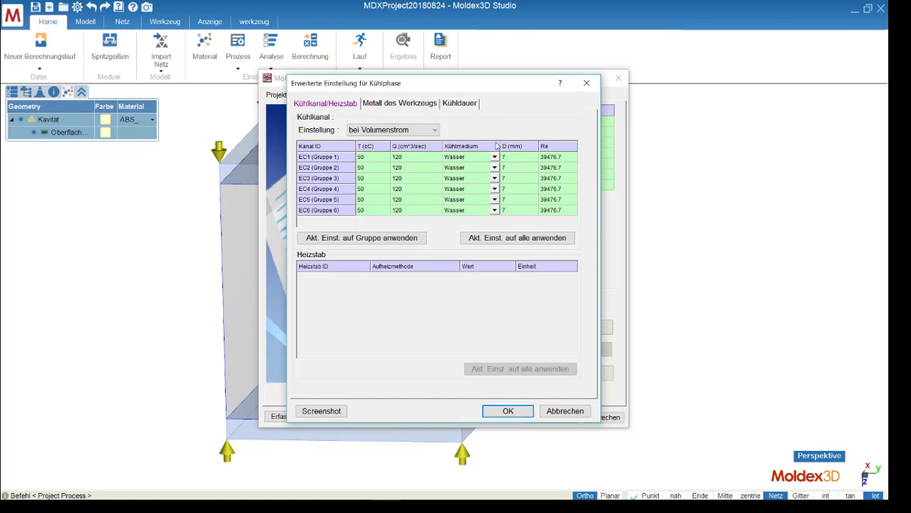
left_click(414, 107)
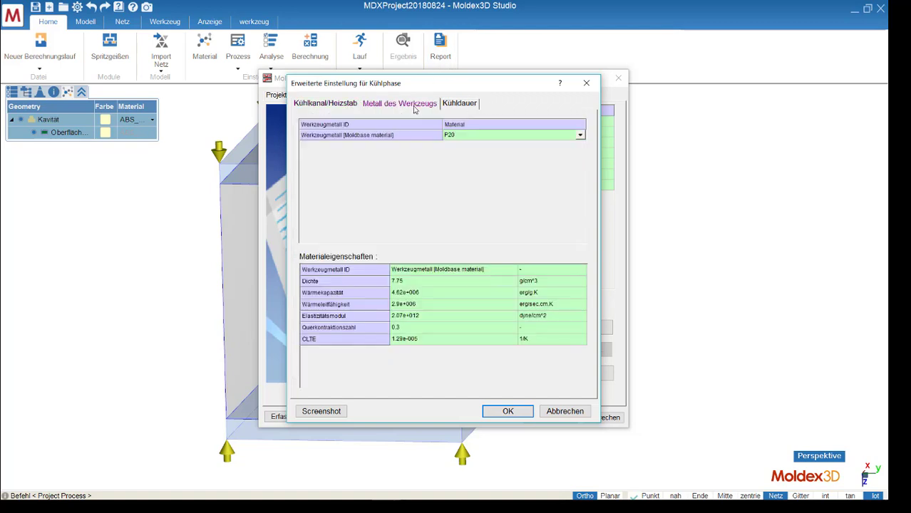
left_click(479, 135)
left_click(579, 135)
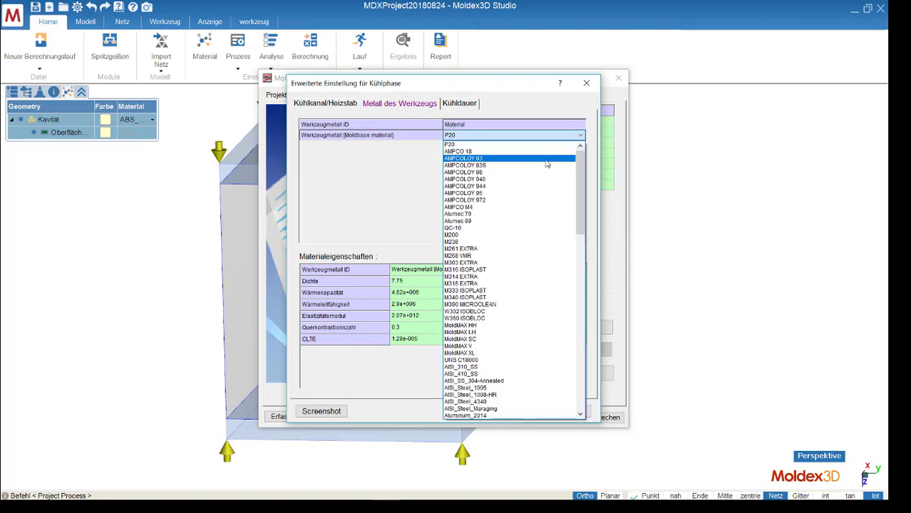
scroll(529, 214, "down", 3)
scroll(529, 221, "down", 3)
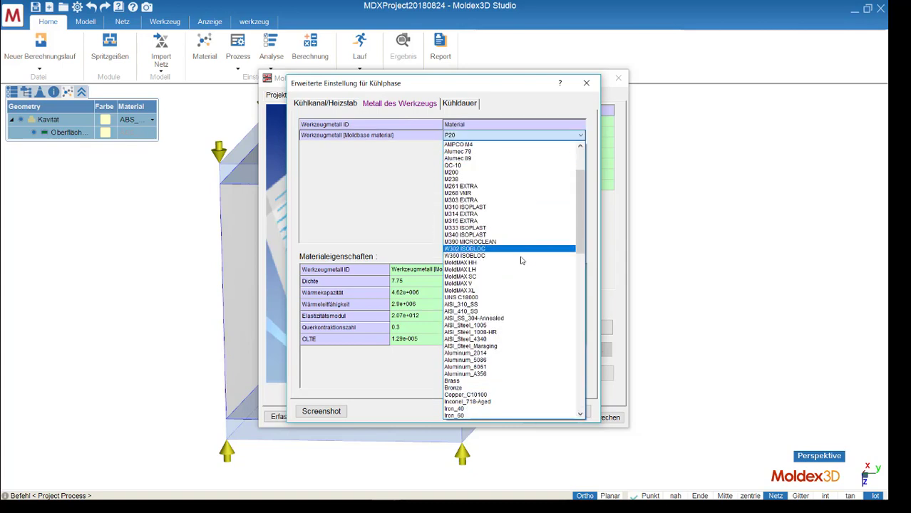
left_click(492, 356)
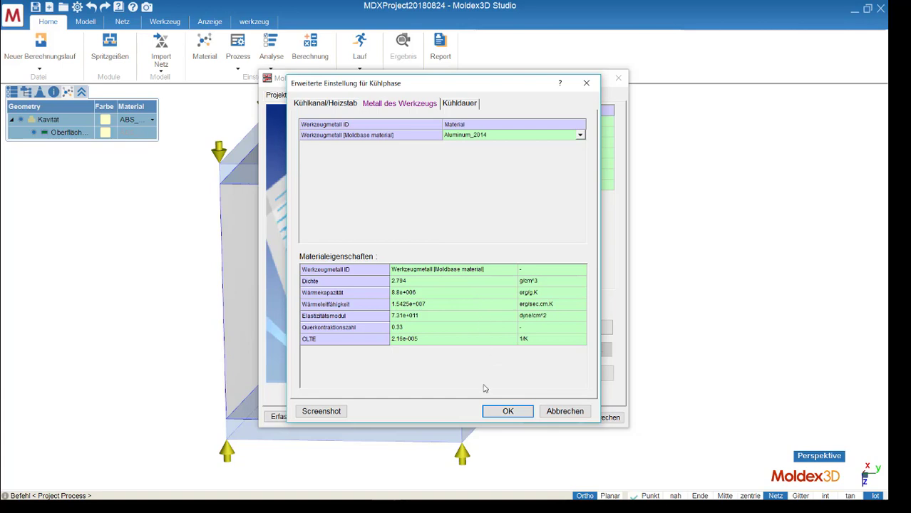
left_click(489, 413)
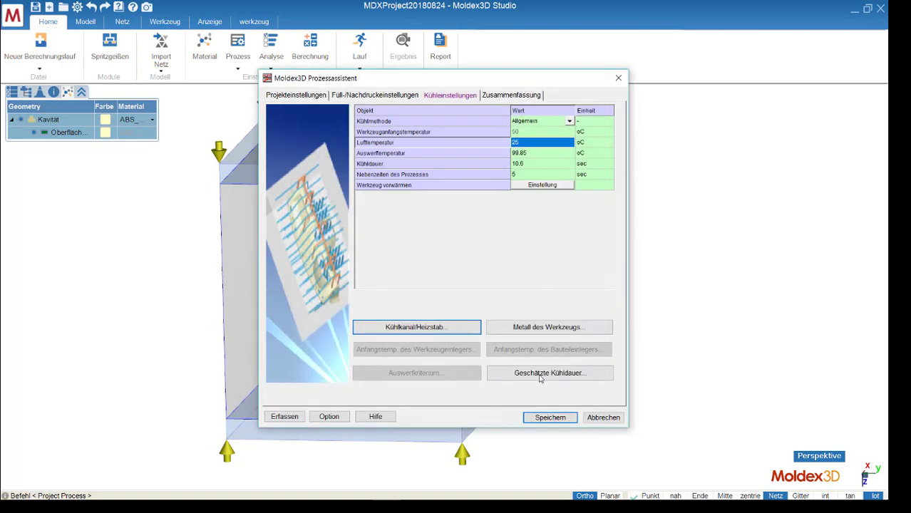
Step: Save the process file MDXProject20180824_Run1_2.pro, overwriting the existing one, and close the wizard
left_click(550, 418)
left_click(434, 307)
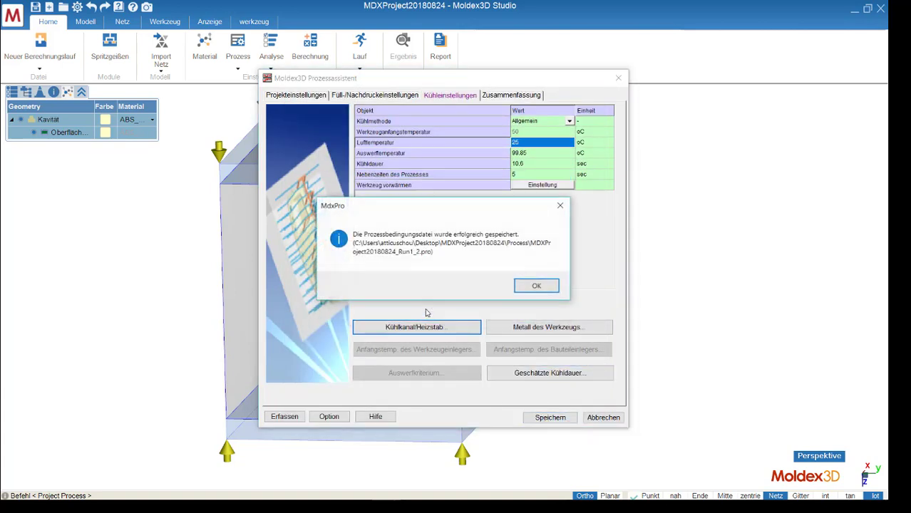
left_click(535, 291)
left_click(593, 418)
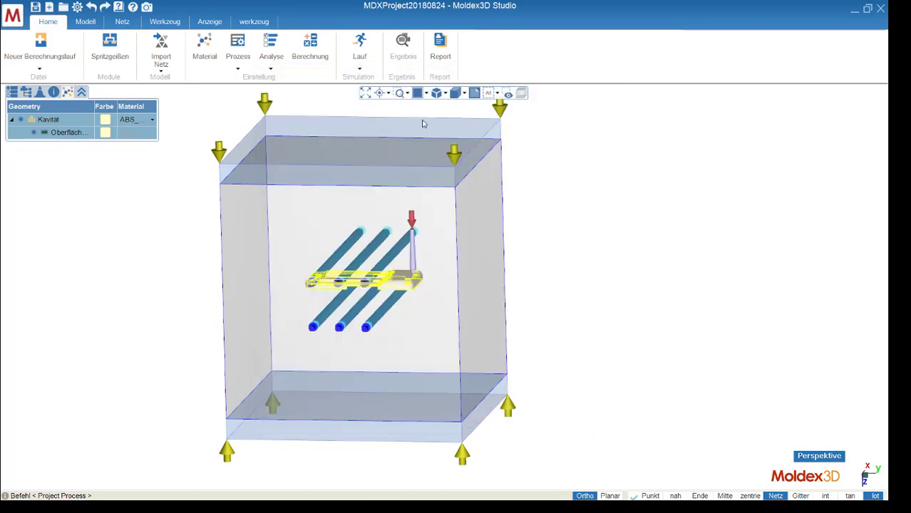
Step: Choose the full analysis sequence C F P C W and rotate the mold to a frontal view
left_click(270, 68)
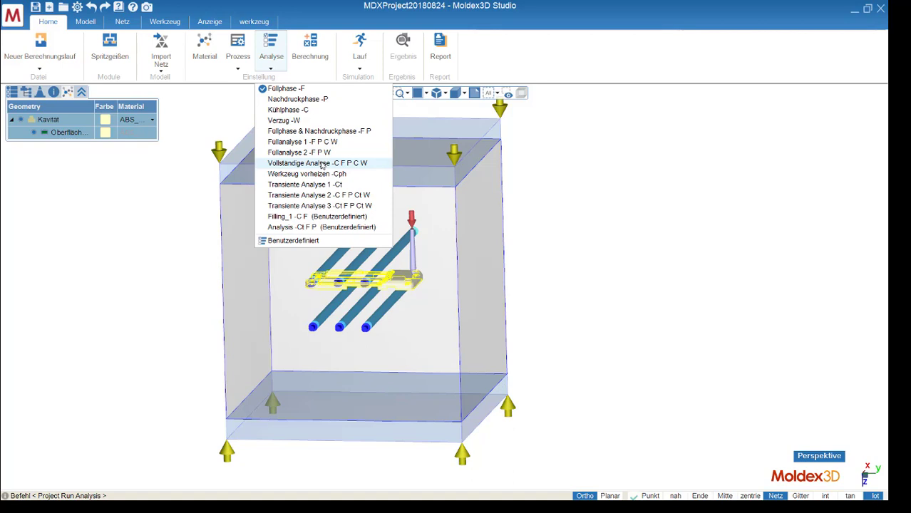
left_click(321, 163)
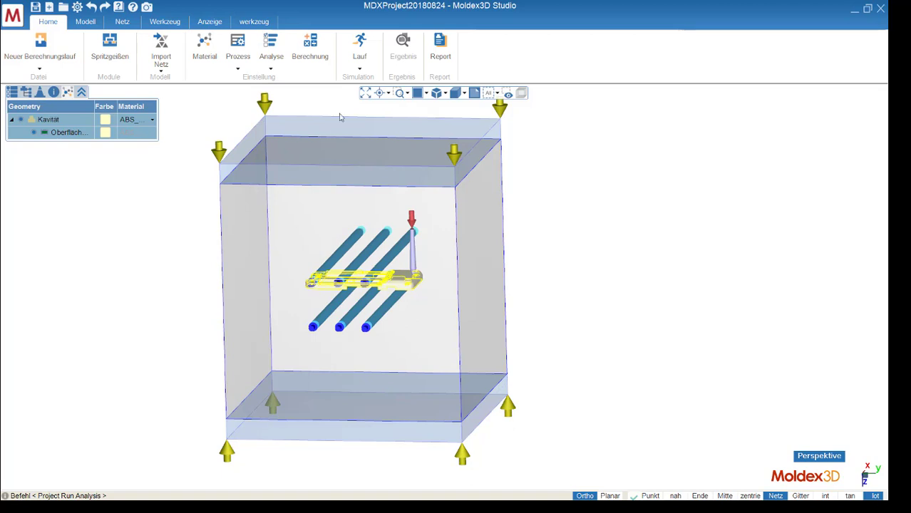
left_click(207, 212)
middle_click_drag(206, 206, 218, 203)
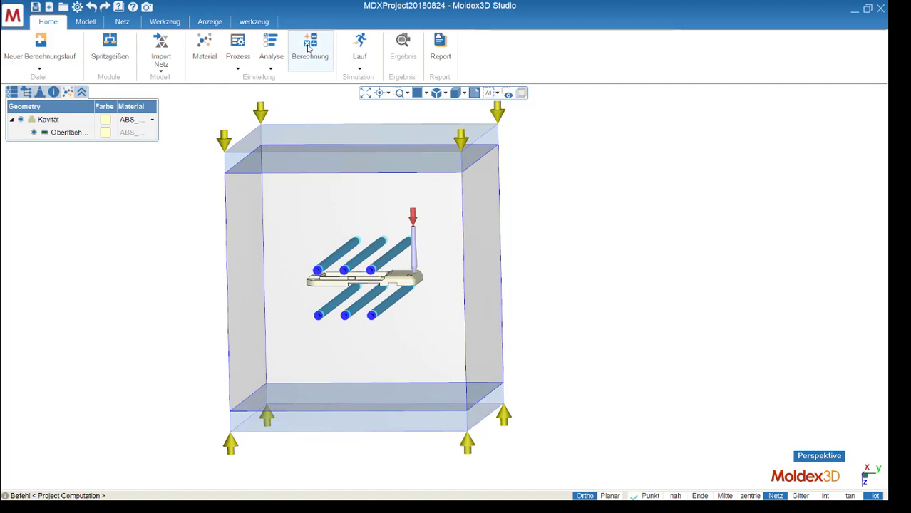
Step: Set the filling analysis output to 20 intermediate time steps in the computation parameters
left_click(308, 47)
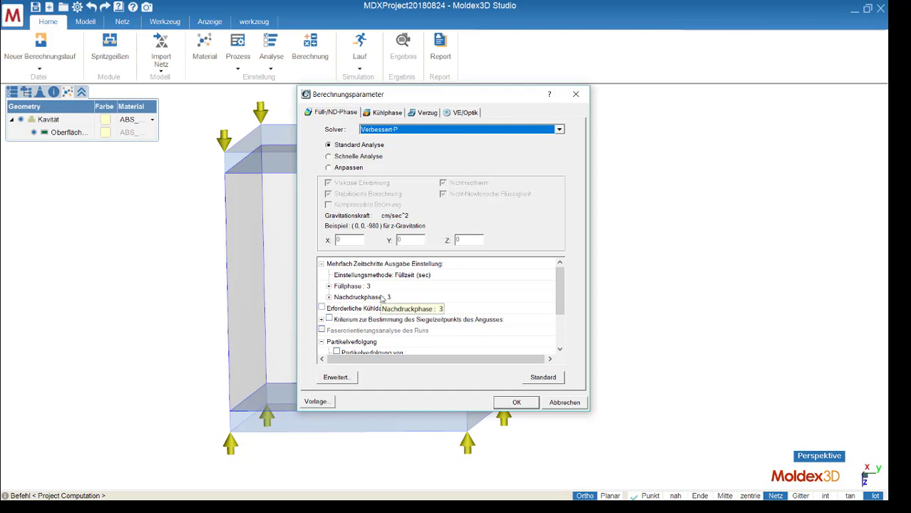
left_click(382, 286)
left_click(527, 286)
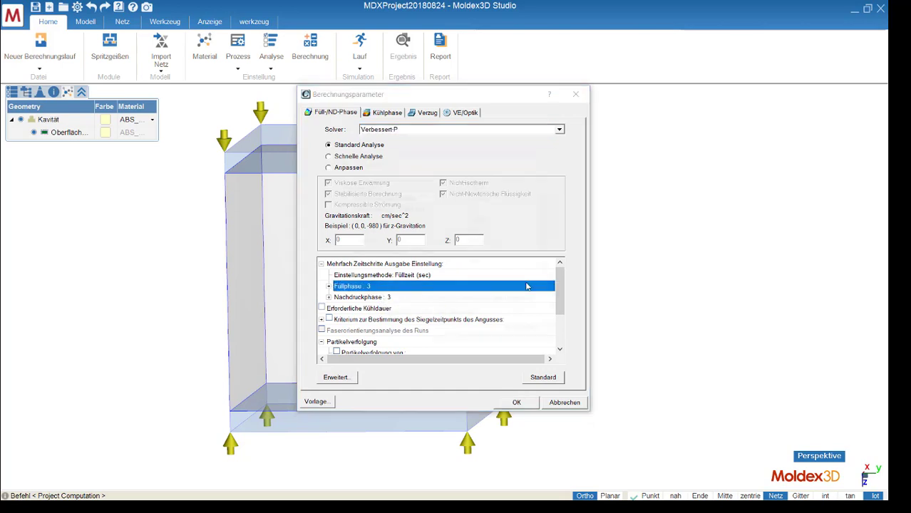
left_click(496, 208)
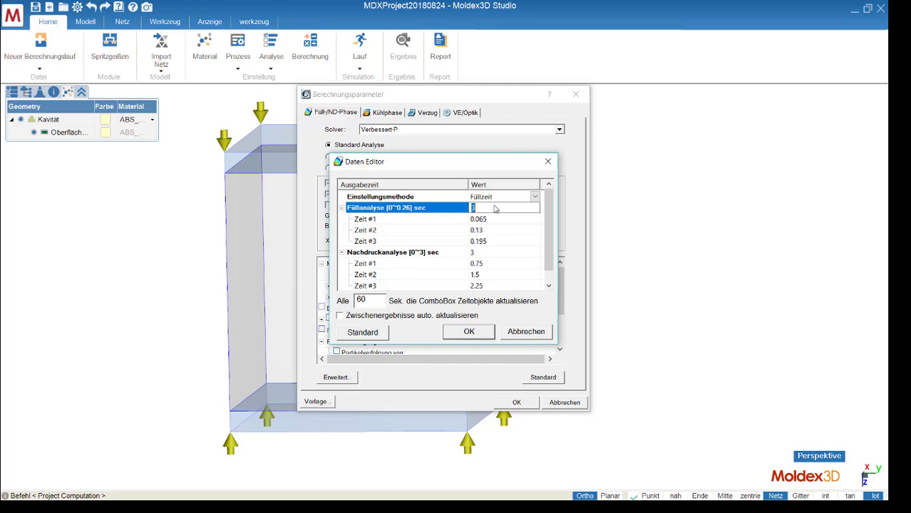
type("20")
key("Return")
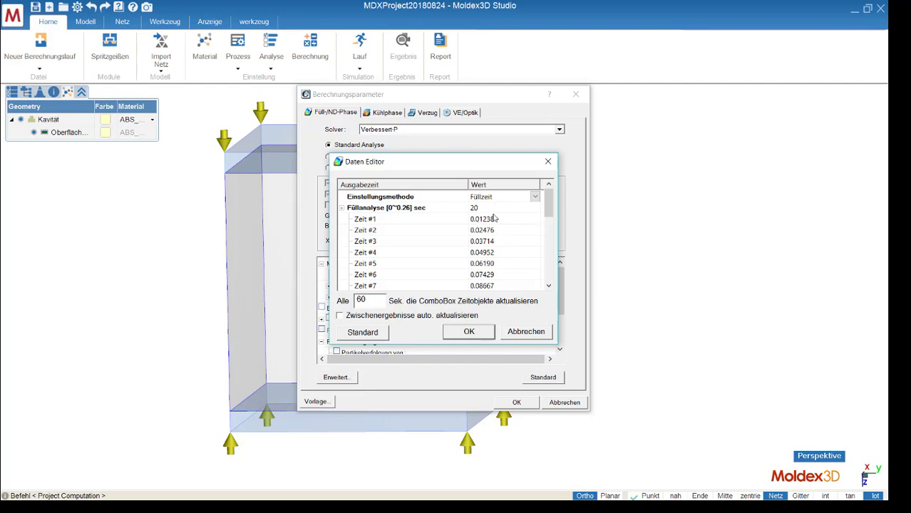
left_click(476, 334)
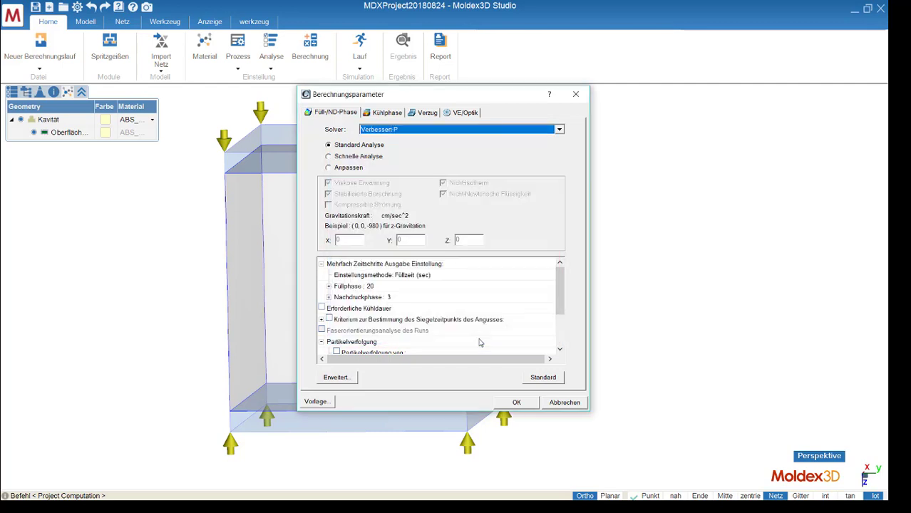
left_click(516, 404)
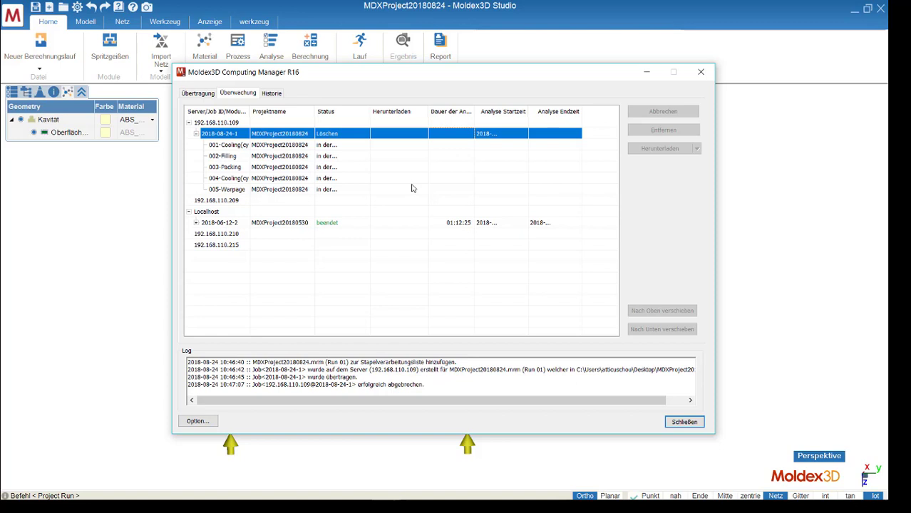
Step: Submit the run to the batch list and expand the new job to monitor its five analyses
left_click(362, 67)
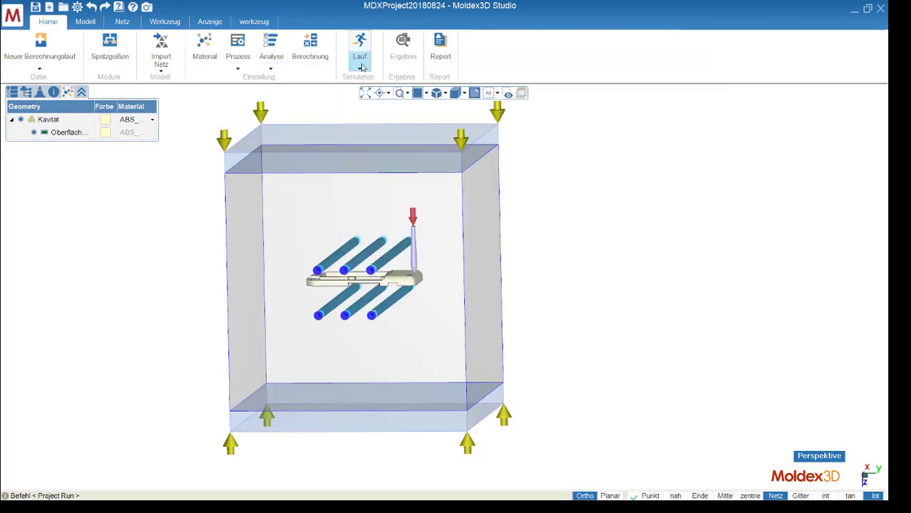
left_click(362, 66)
left_click(374, 89)
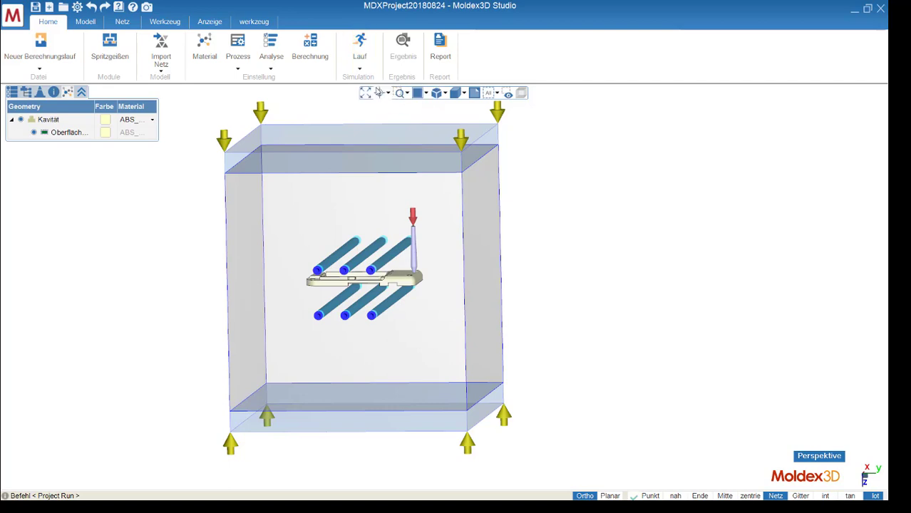
left_click(473, 290)
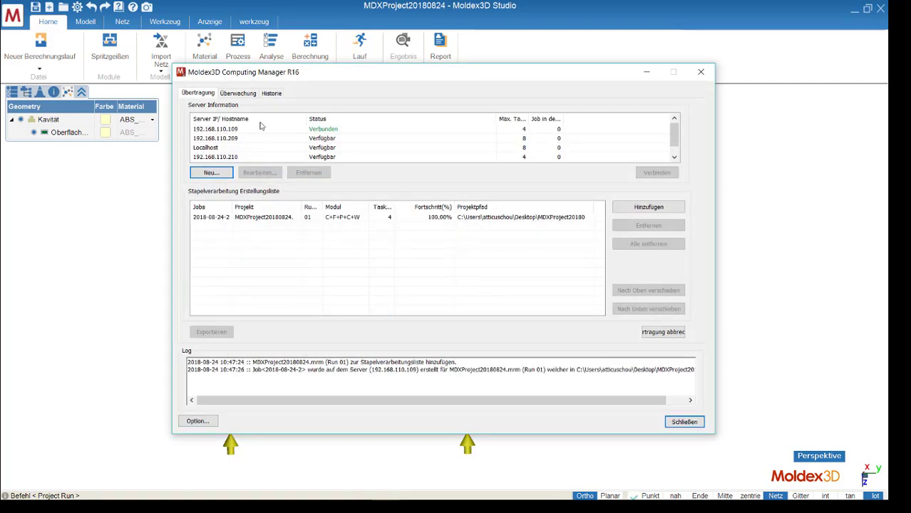
left_click(232, 94)
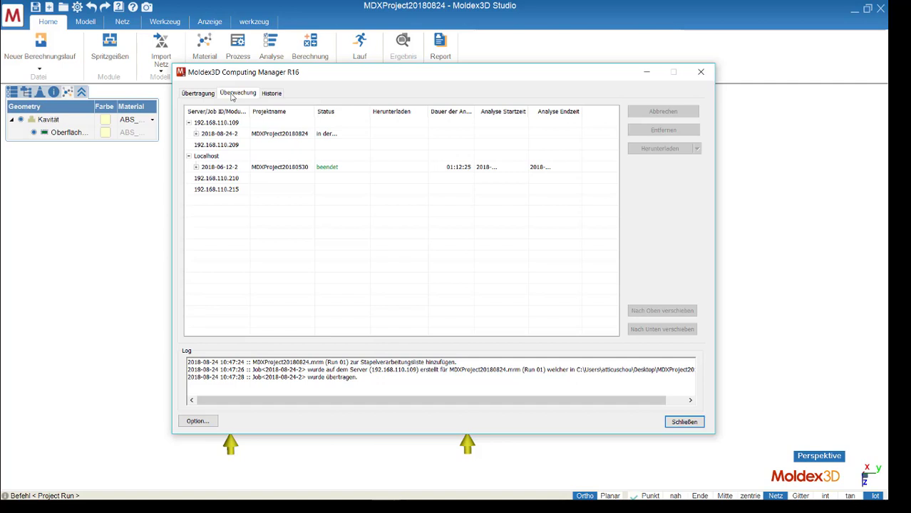
left_click(196, 134)
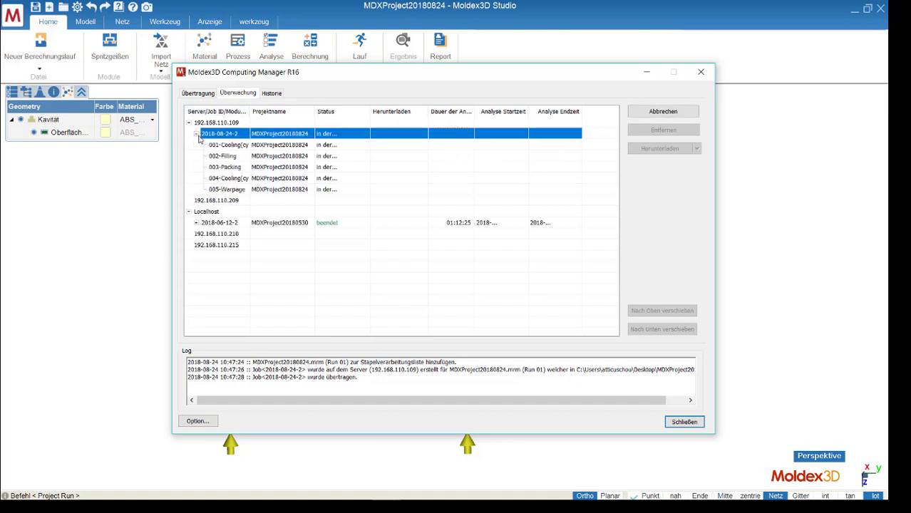